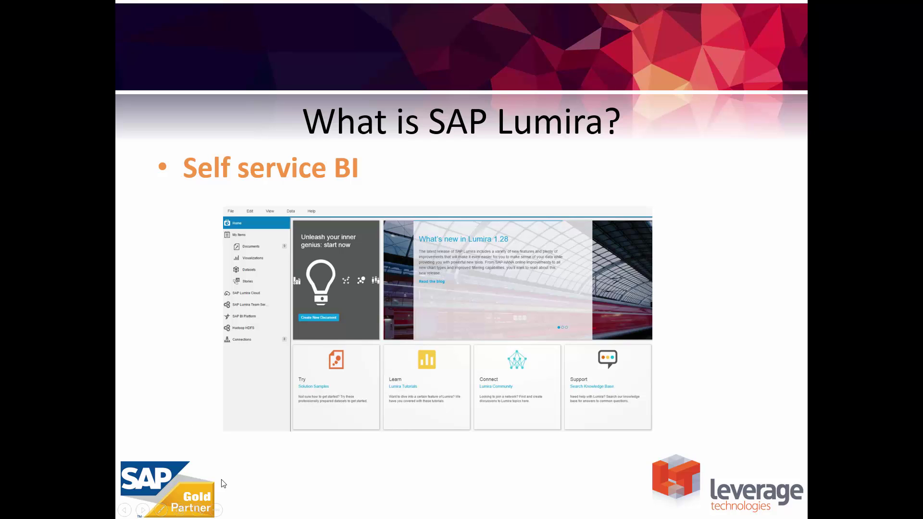
click(143, 511)
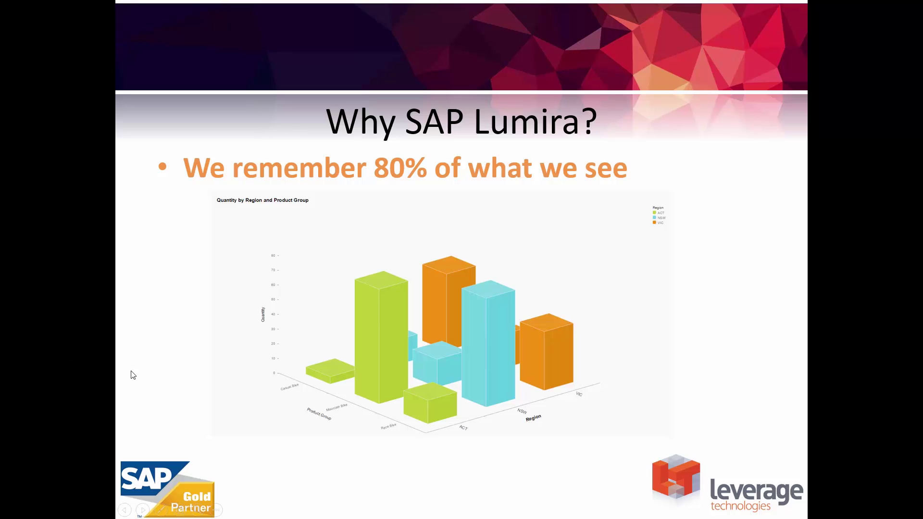
click(142, 510)
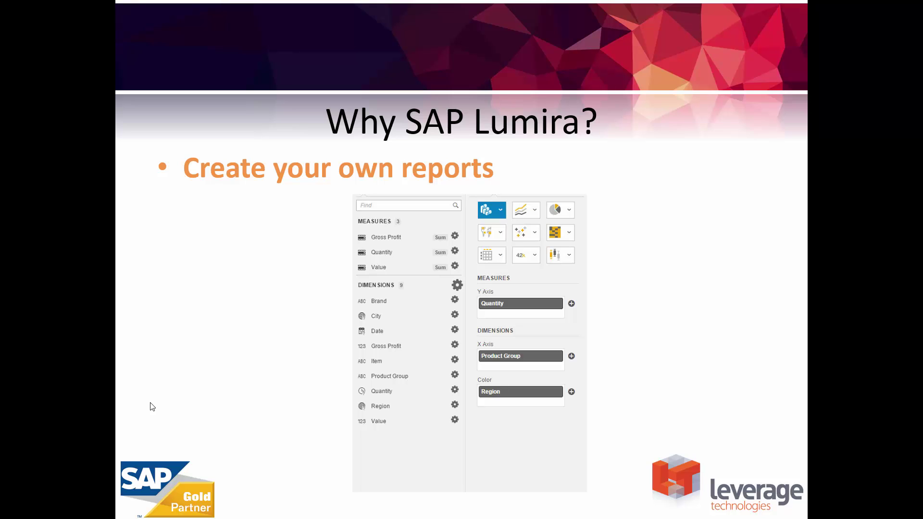
key(Escape)
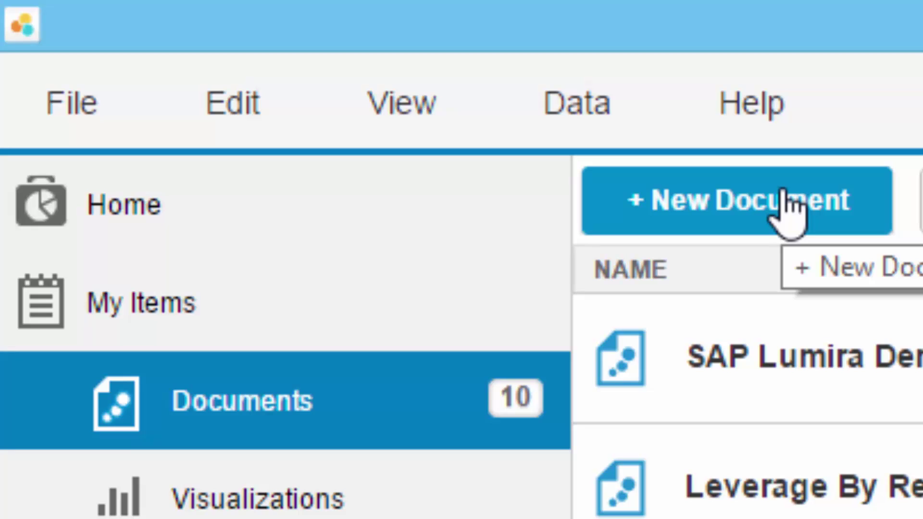
- Start a new document from a Microsoft Excel source and load Lumira Demo Data Cutomer Seminar October 2015.xlsx
click(791, 210)
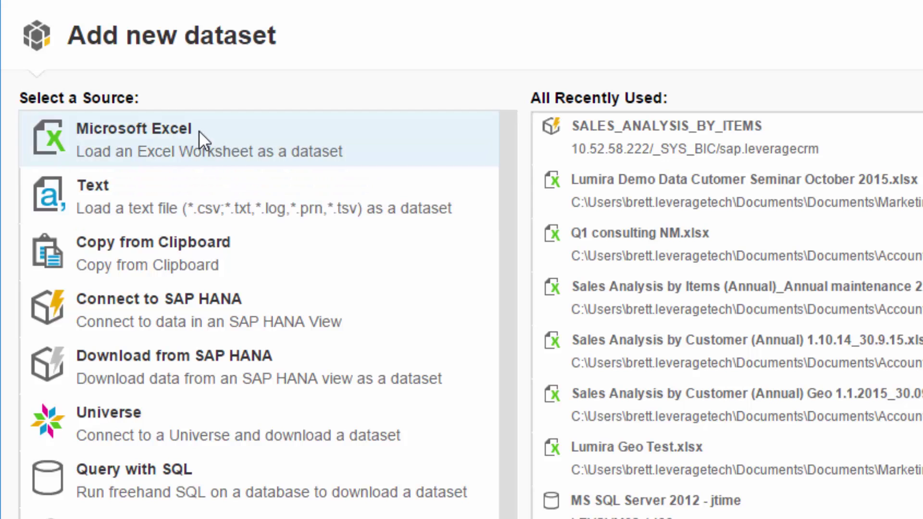
click(198, 131)
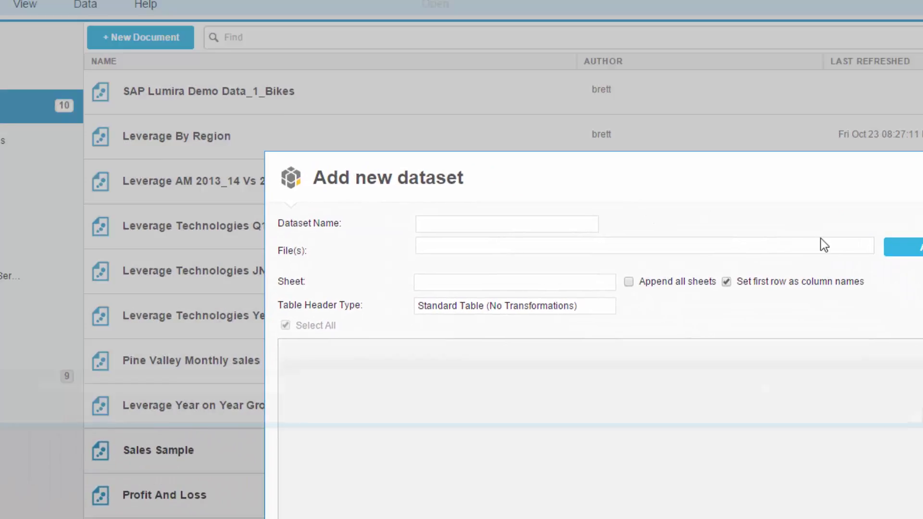
click(907, 239)
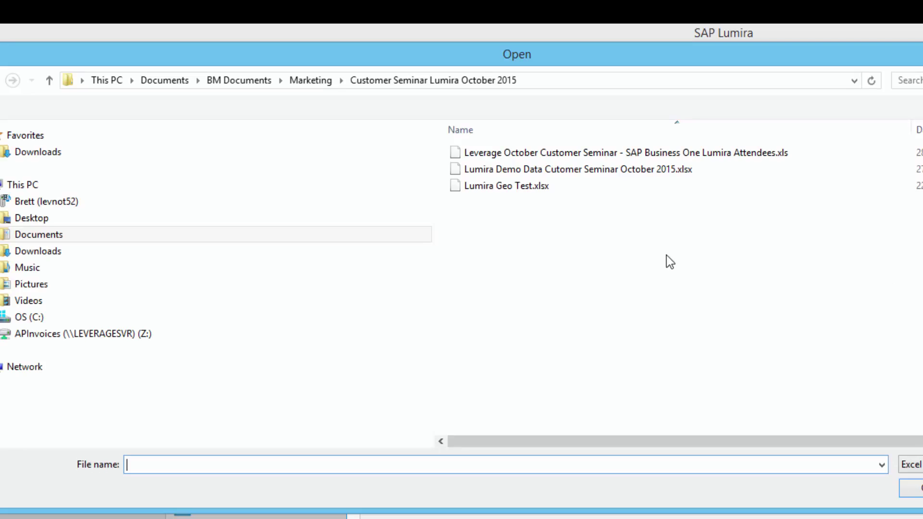
double_click(524, 171)
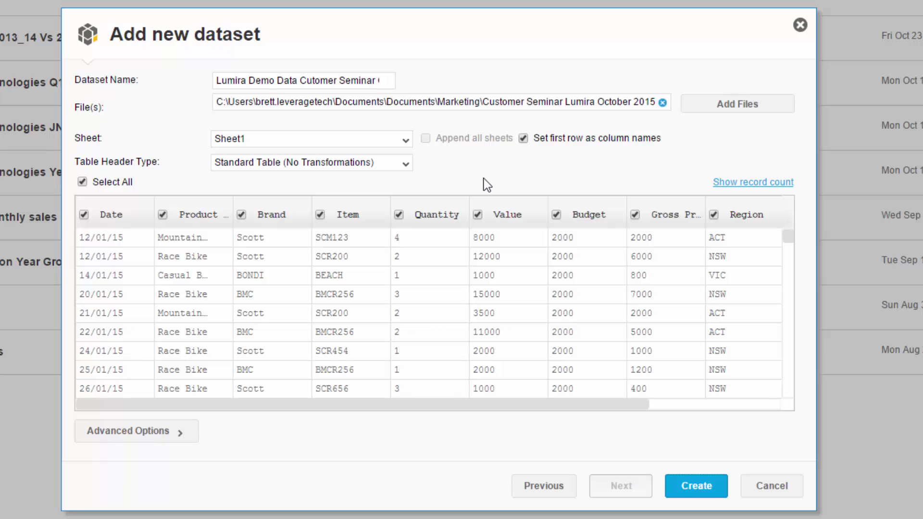
- Check the record count and advanced options for Sheet1, and create the dataset with all columns included
click(754, 182)
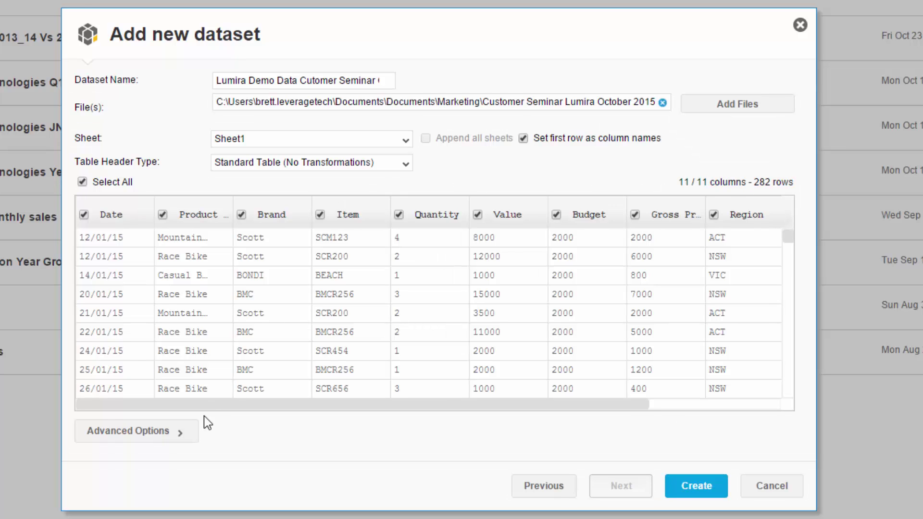
click(176, 432)
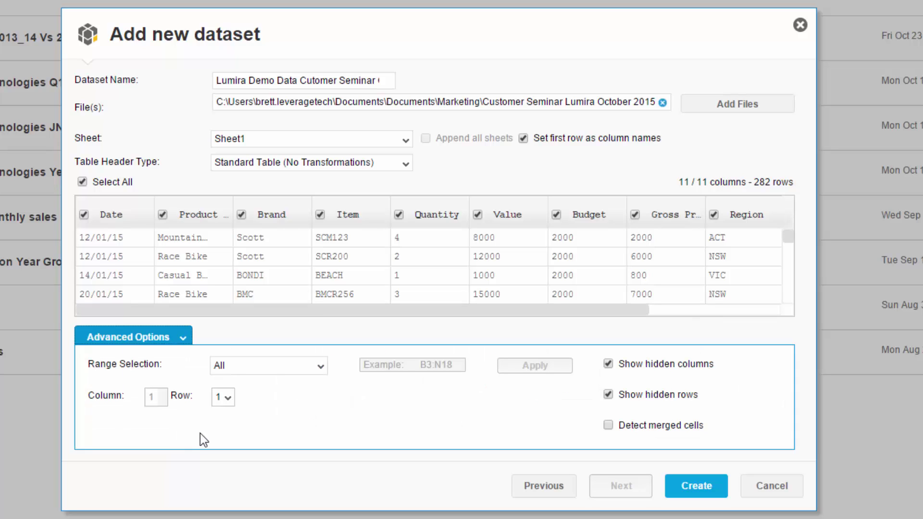
click(711, 488)
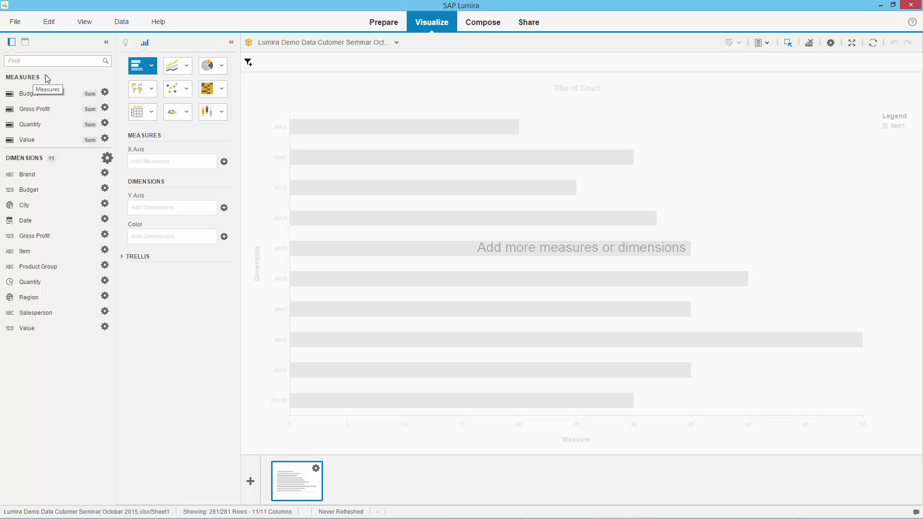
click(153, 67)
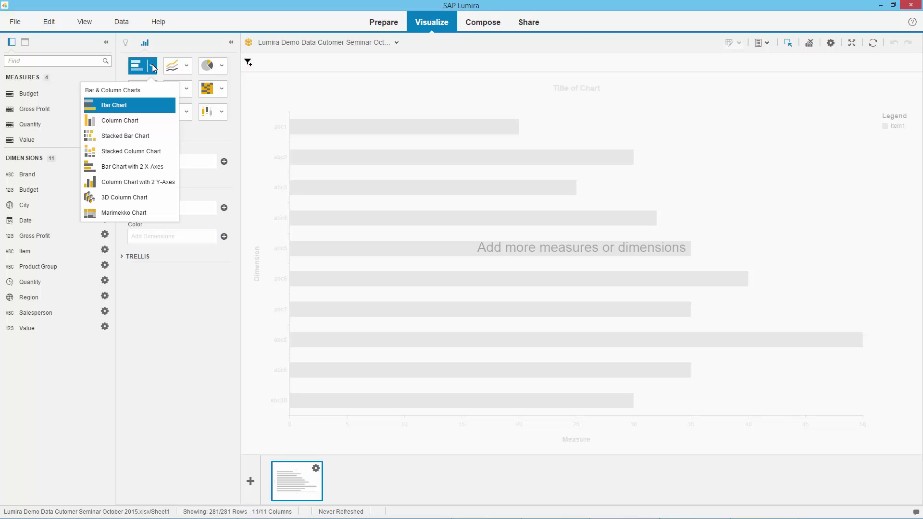
click(187, 65)
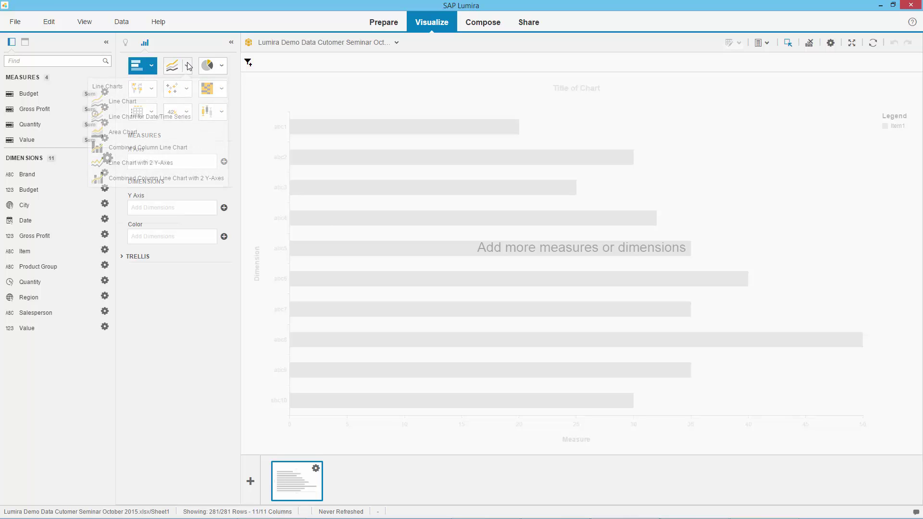
click(221, 66)
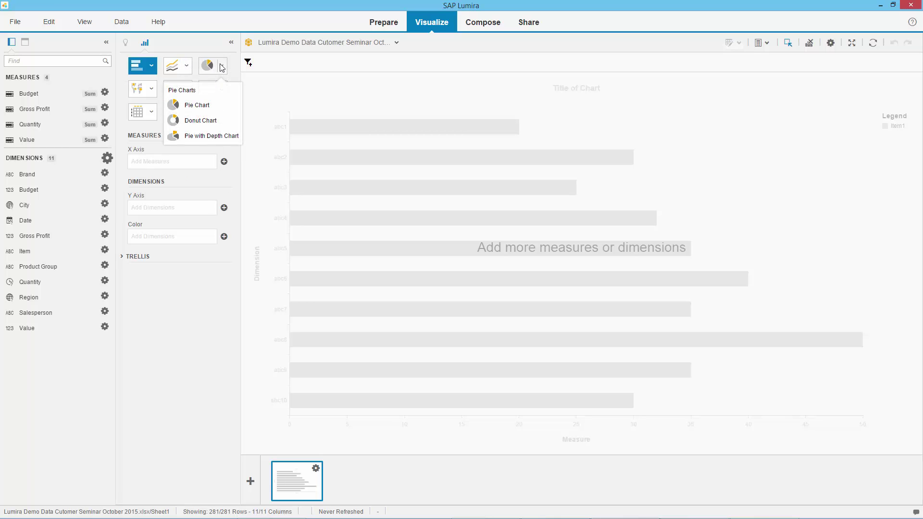
click(152, 94)
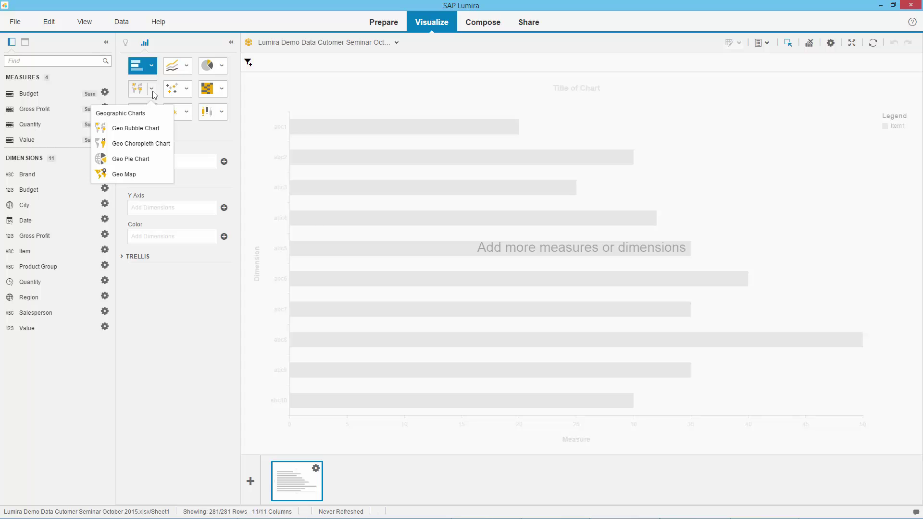
click(194, 133)
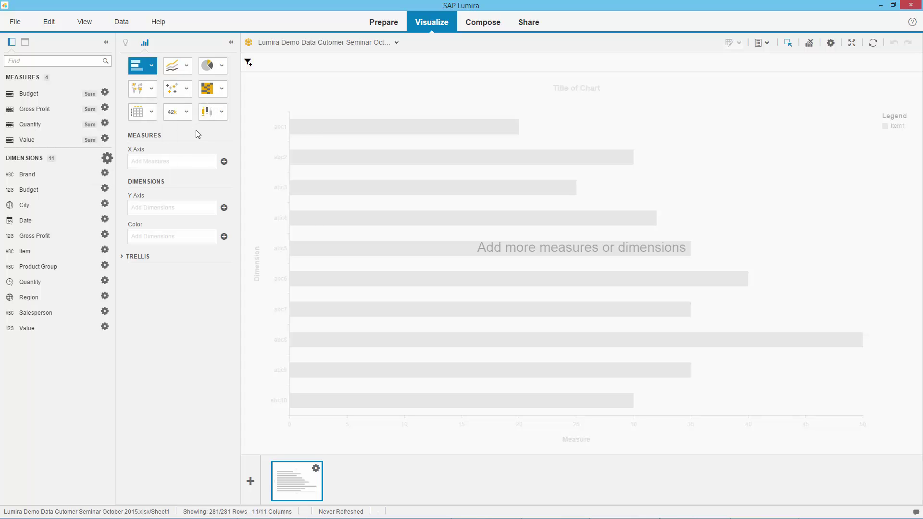
- Build a bar chart with the Quantity measure on the X axis and the Item dimension on the Y axis
click(24, 125)
drag(23, 127, 148, 164)
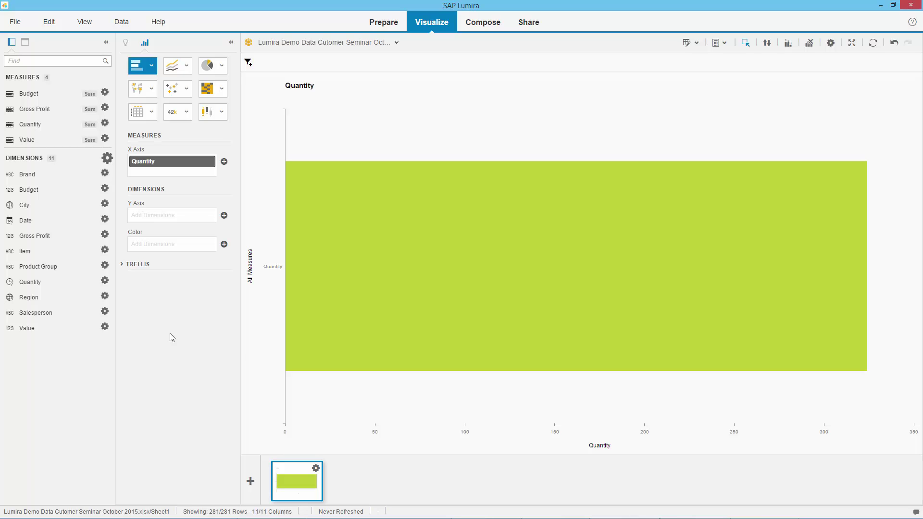
mouse_move(413, 332)
drag(25, 251, 146, 222)
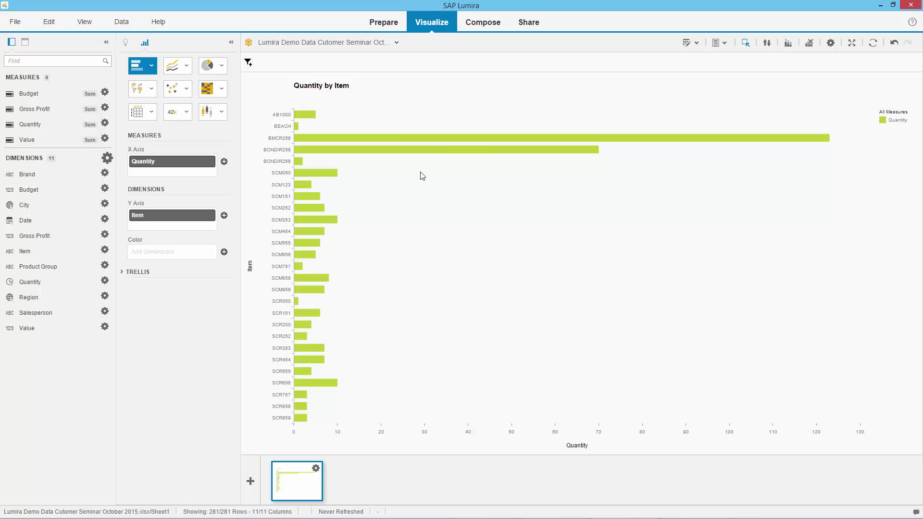
mouse_move(434, 139)
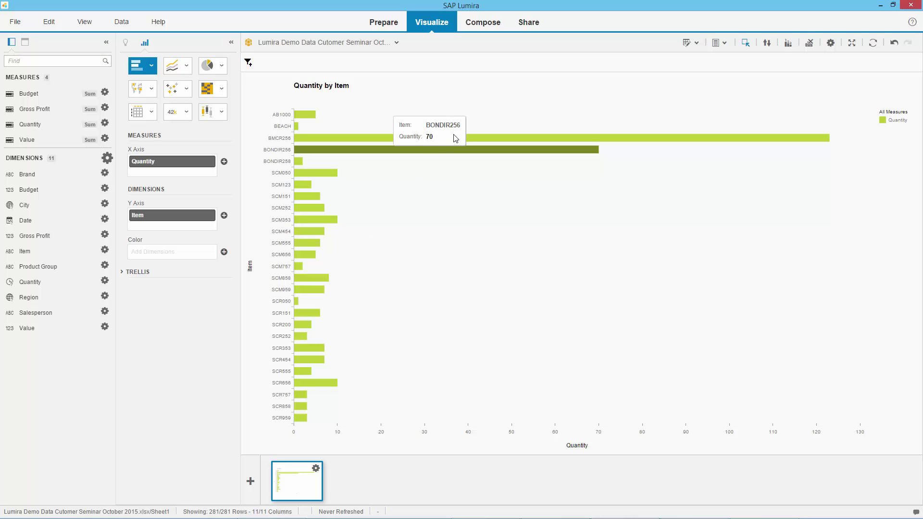
mouse_move(505, 138)
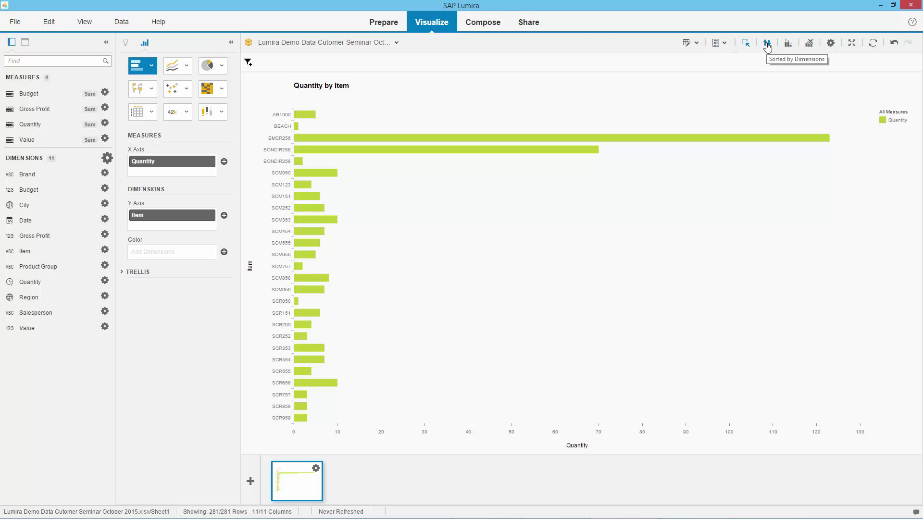
- Rank the chart to the top 6 items by Quantity, and remove that ranking again
click(788, 45)
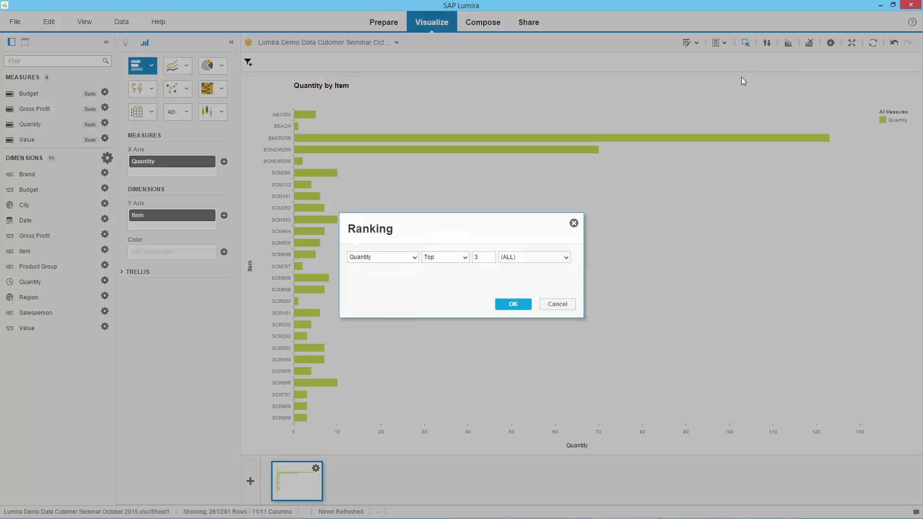
double_click(477, 257)
text(6)
click(513, 304)
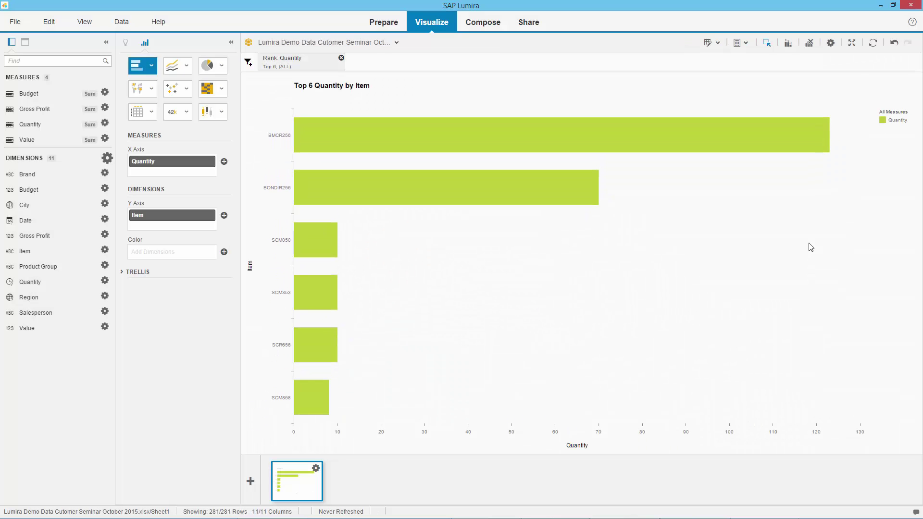
click(342, 59)
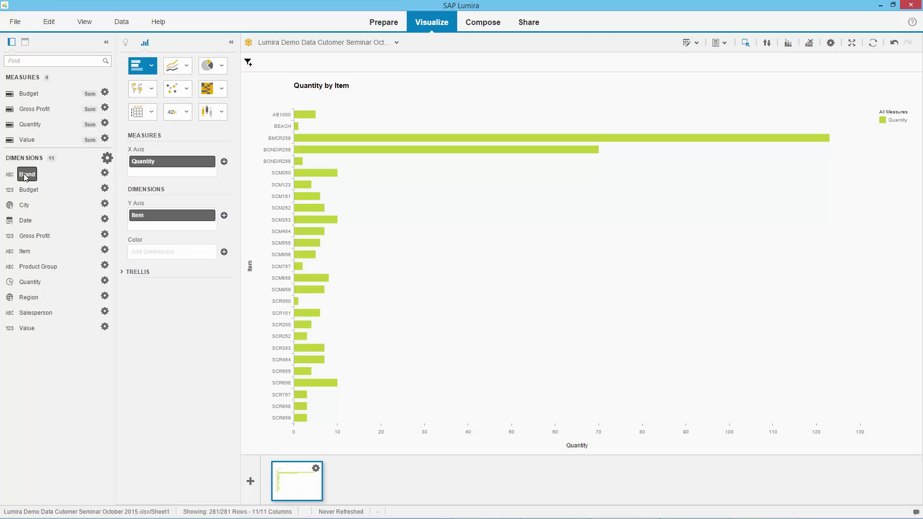
- Replace the Item dimension on the Y axis with Brand
click(210, 215)
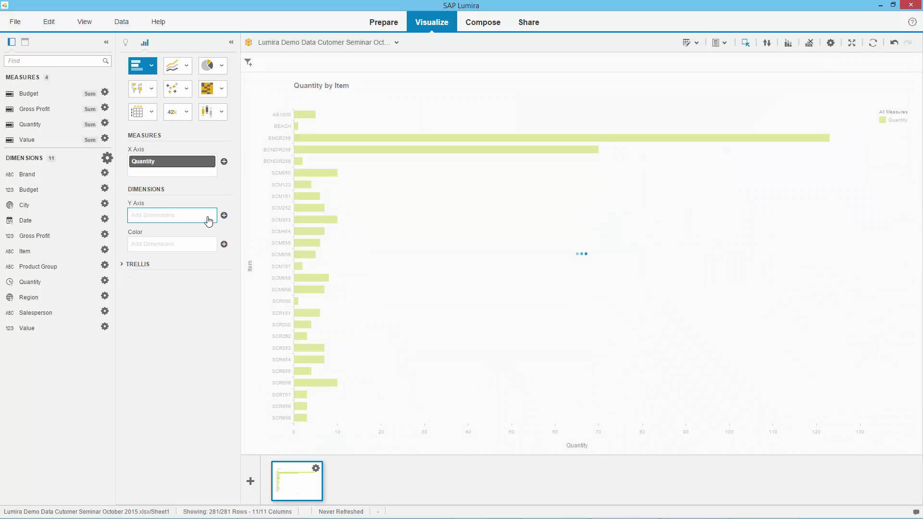
drag(29, 174, 150, 228)
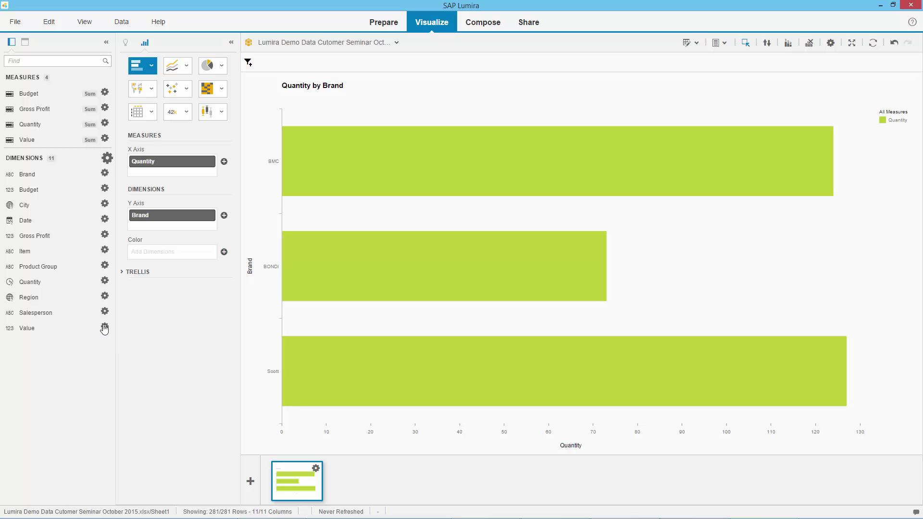
- Create a geographic hierarchy by names from the City dimension, with Region set to Region and the matched locations accepted
click(105, 204)
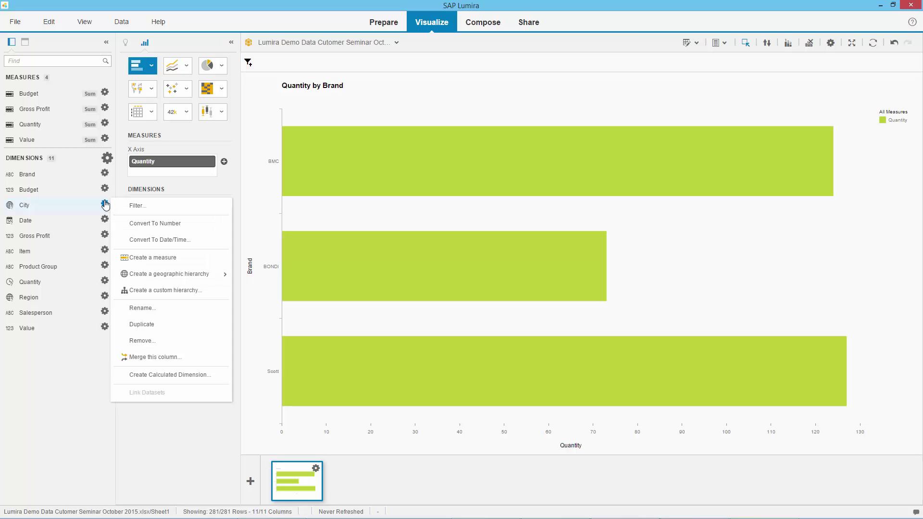
mouse_move(147, 273)
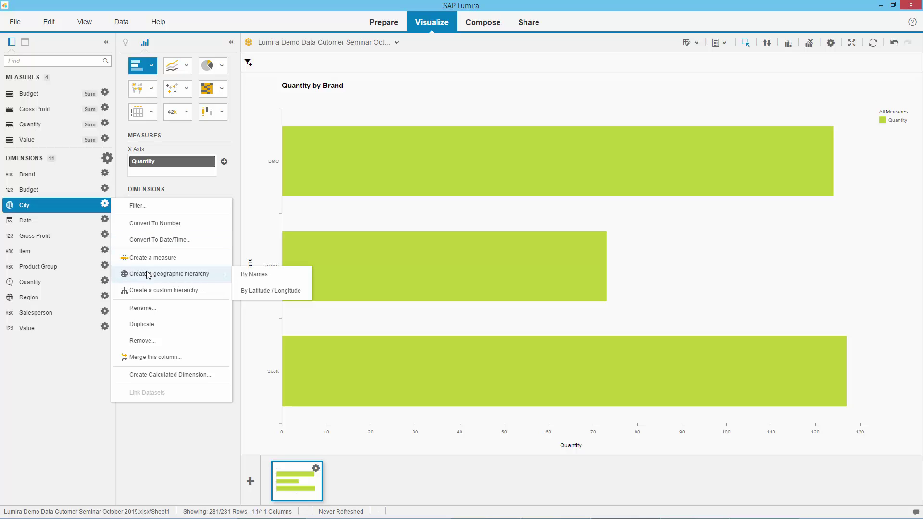
click(264, 278)
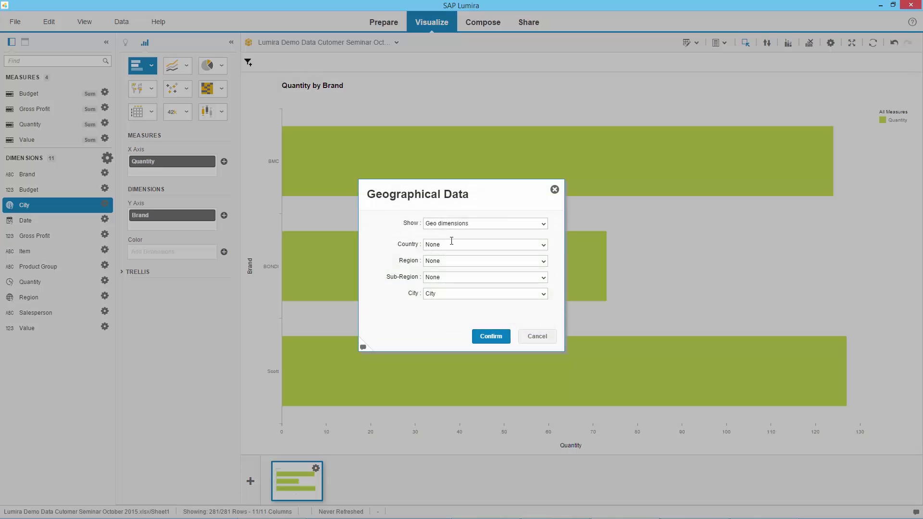
click(547, 264)
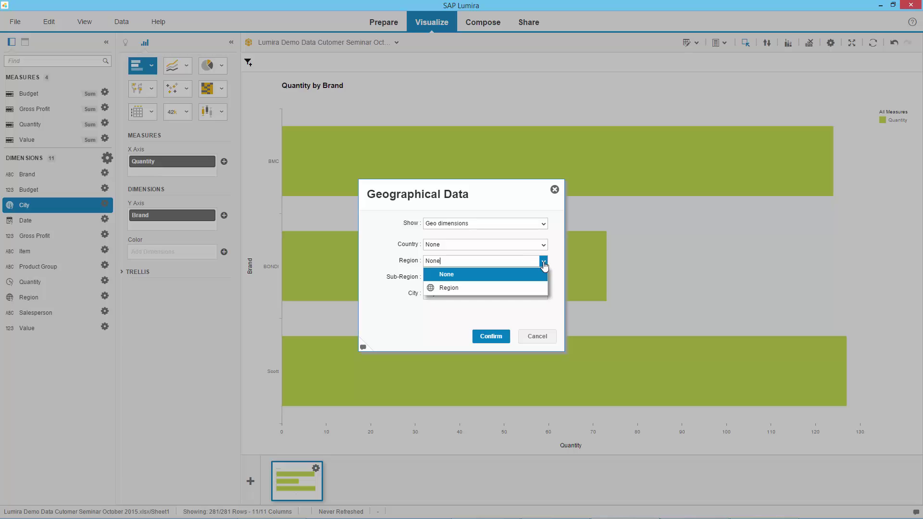
click(495, 288)
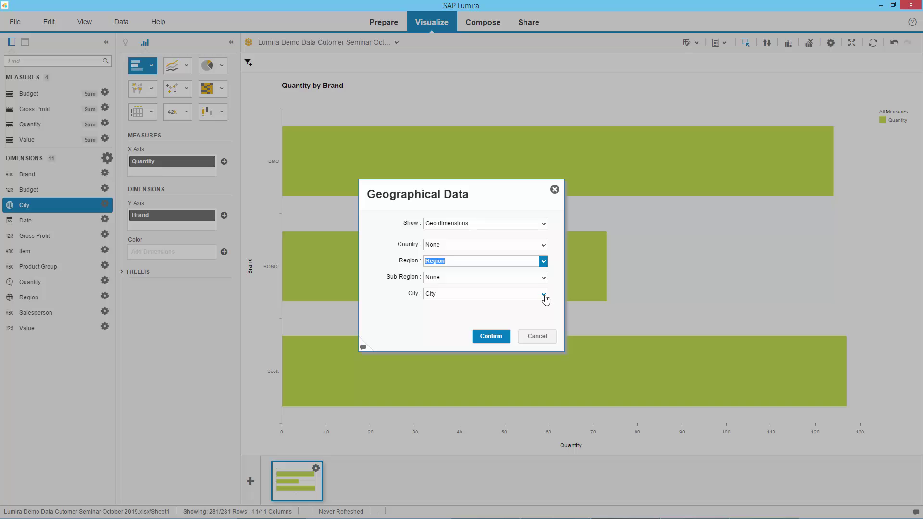
click(494, 337)
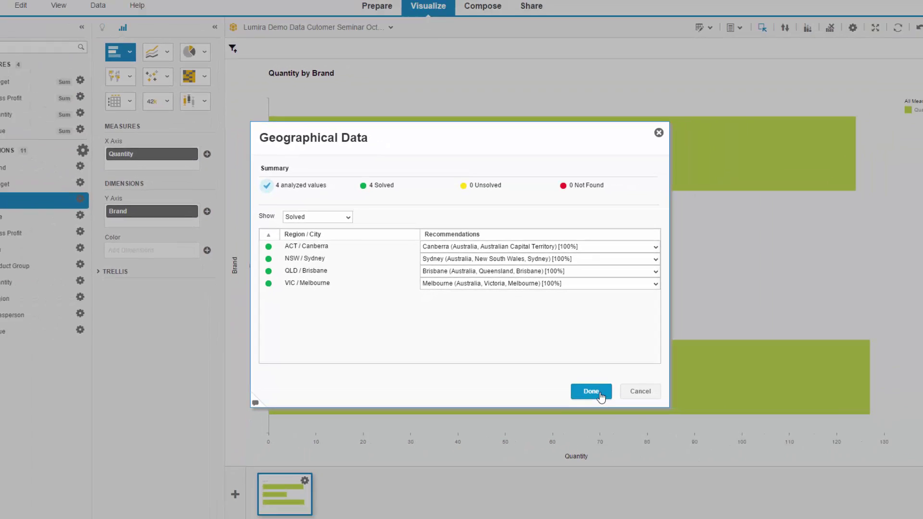
click(680, 489)
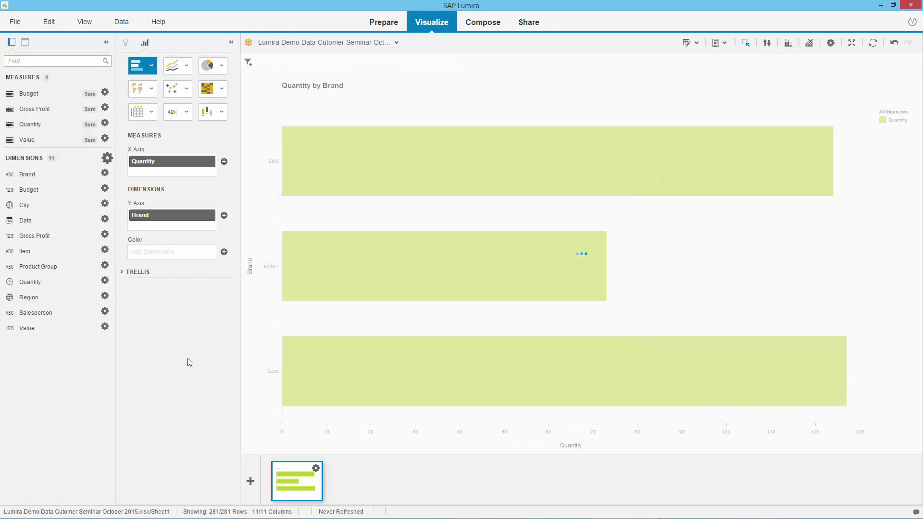
- Add the hierarchy's City level to the Y axis, place it above Brand, and change the chart to a pie chart
click(54, 220)
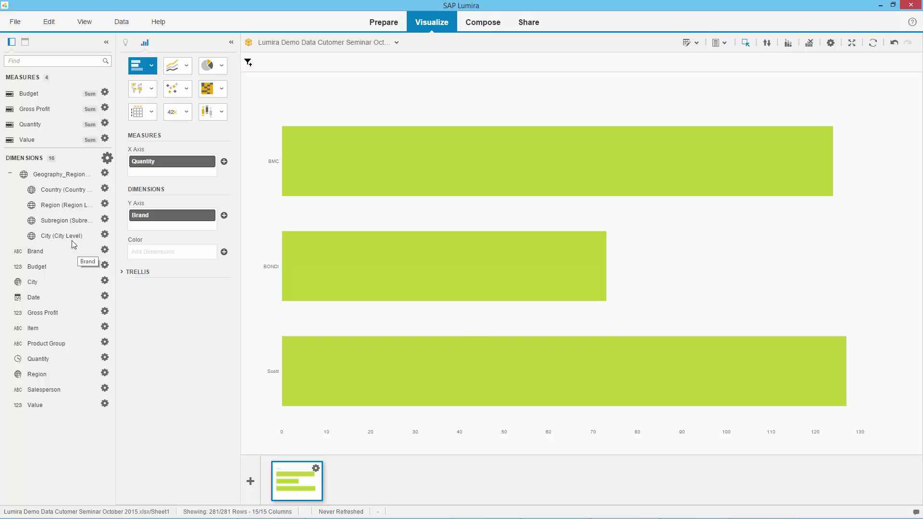
drag(72, 235, 165, 225)
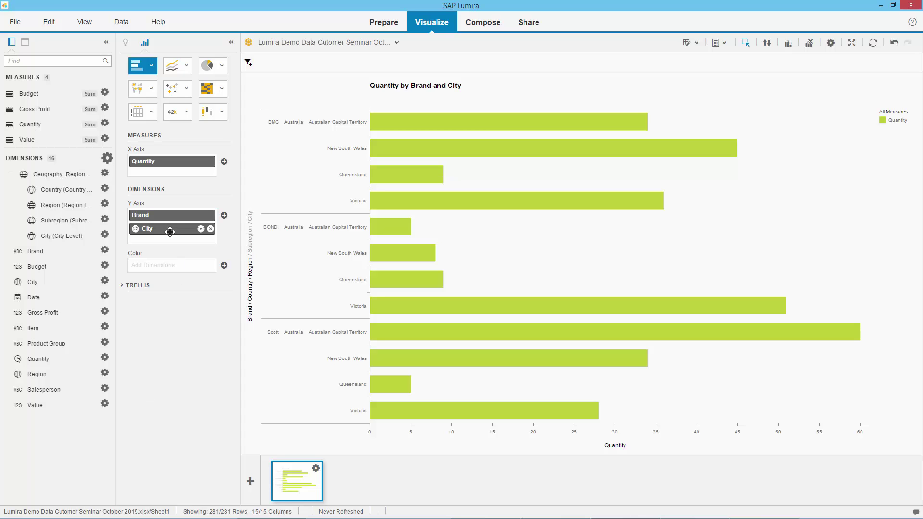
drag(169, 229, 166, 219)
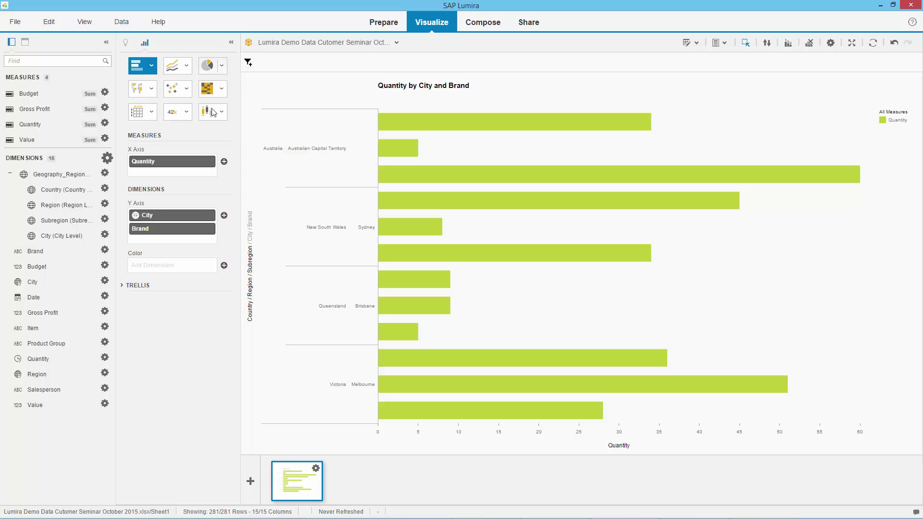
click(207, 65)
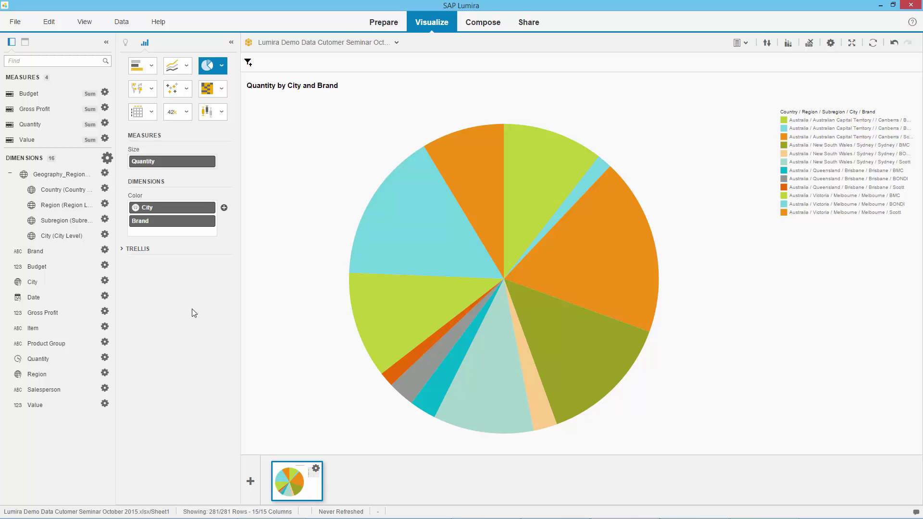
- Change the Quantity by City and Brand pie chart to a column chart
click(150, 69)
click(151, 68)
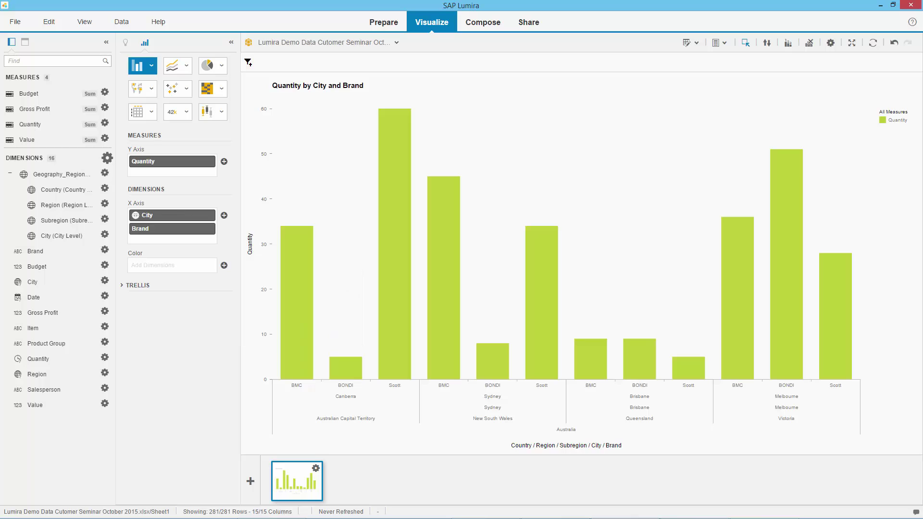
- Add a new visualization showing Quantity by Salesperson as a pie chart
click(250, 482)
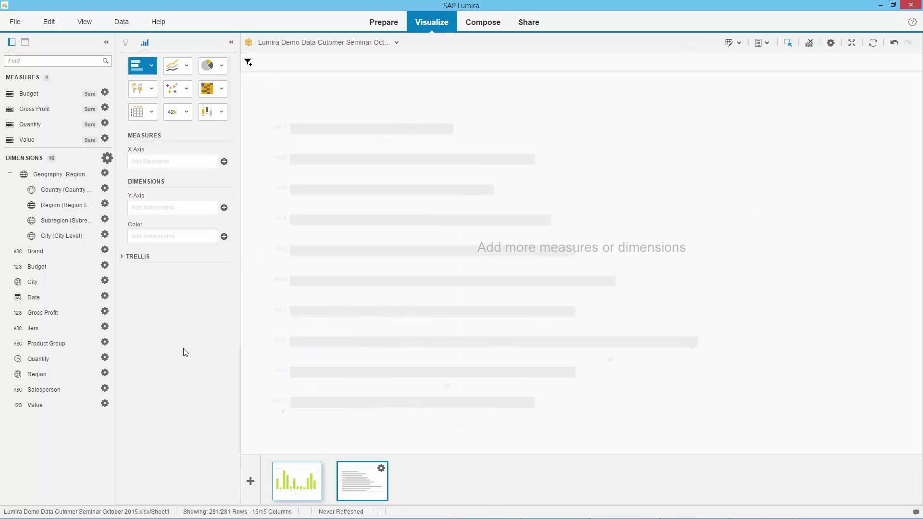
drag(30, 124, 144, 162)
drag(40, 395, 158, 217)
click(207, 66)
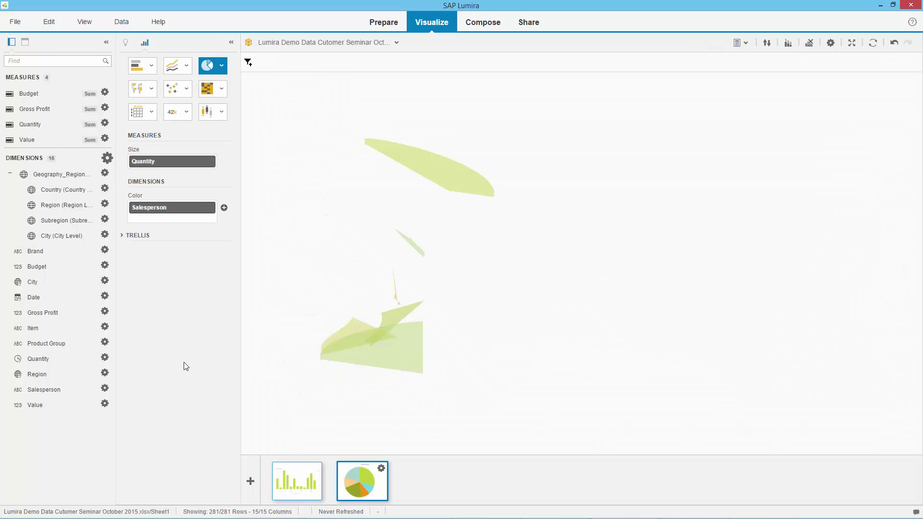
- Add a new geo bubble map with Quantity as the bubble size and the hierarchy's City level as the geography
click(251, 481)
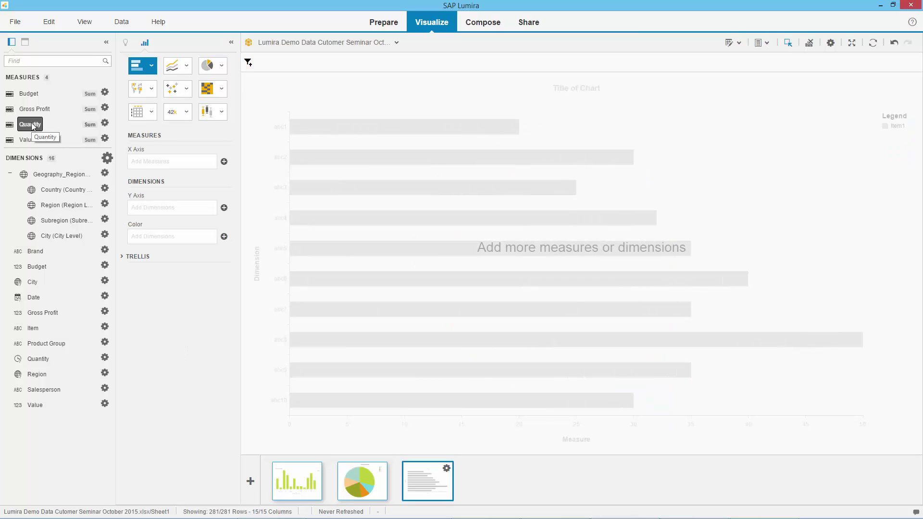
click(141, 87)
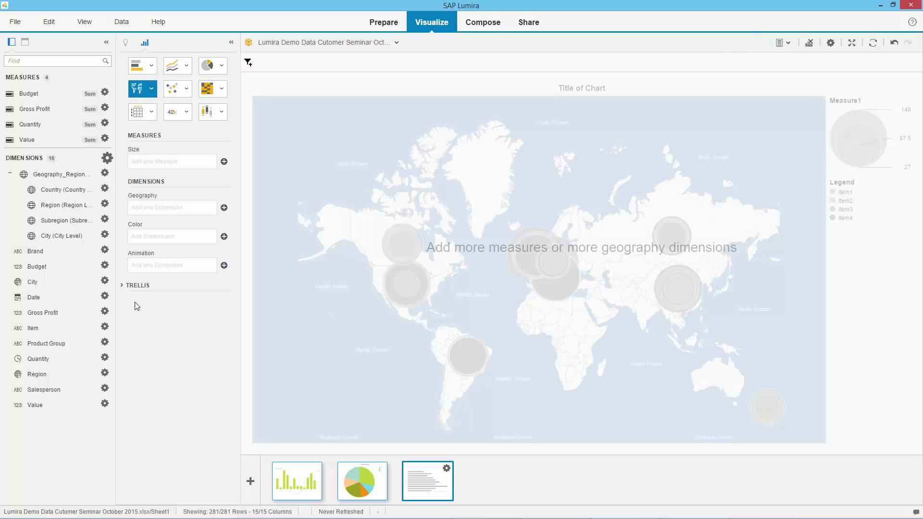
drag(29, 124, 137, 163)
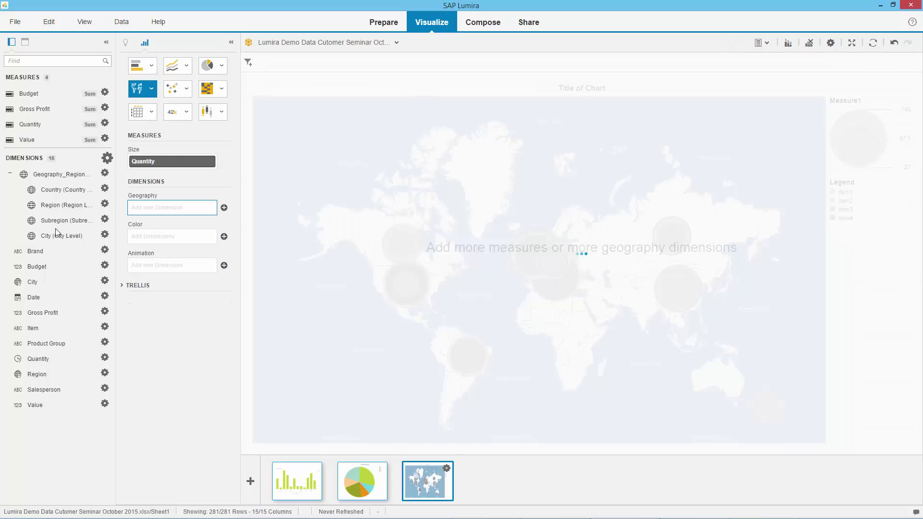
drag(51, 235, 164, 208)
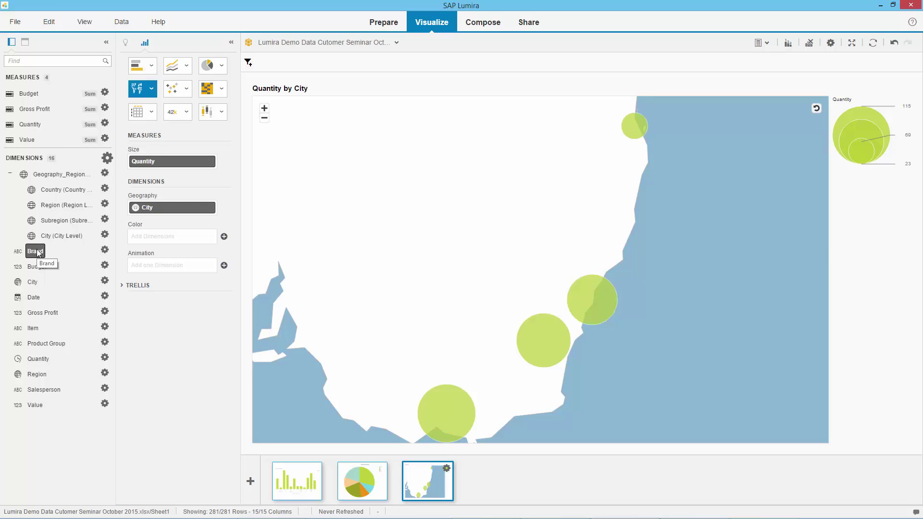
- Check the quantities of the city bubbles and show data labels on the map
mouse_move(432, 403)
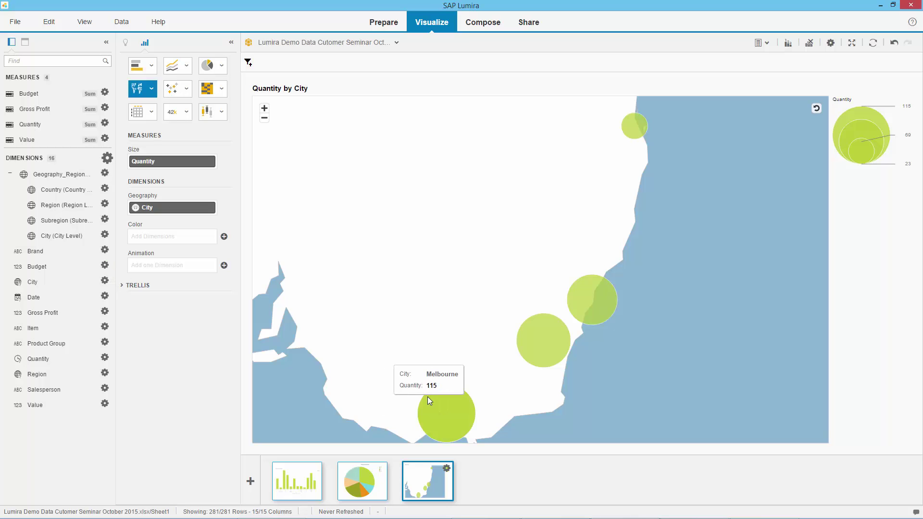
mouse_move(551, 357)
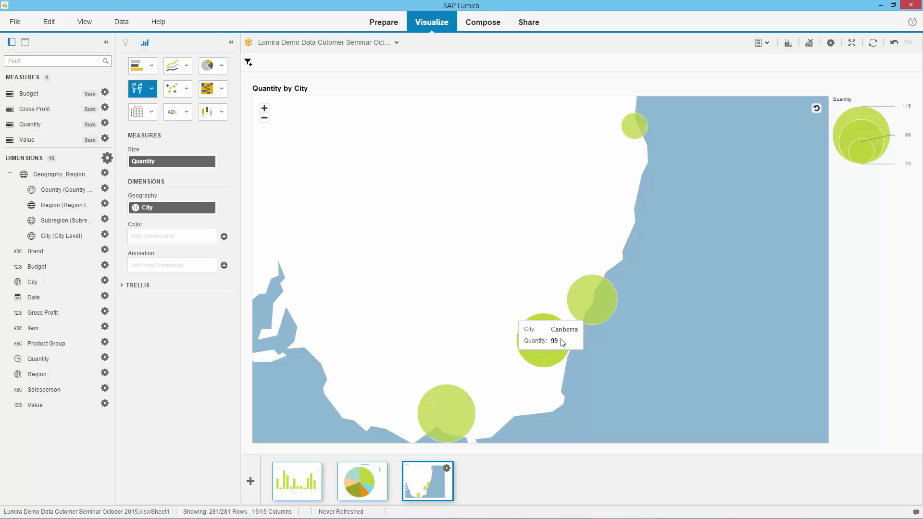
mouse_move(584, 319)
mouse_move(635, 126)
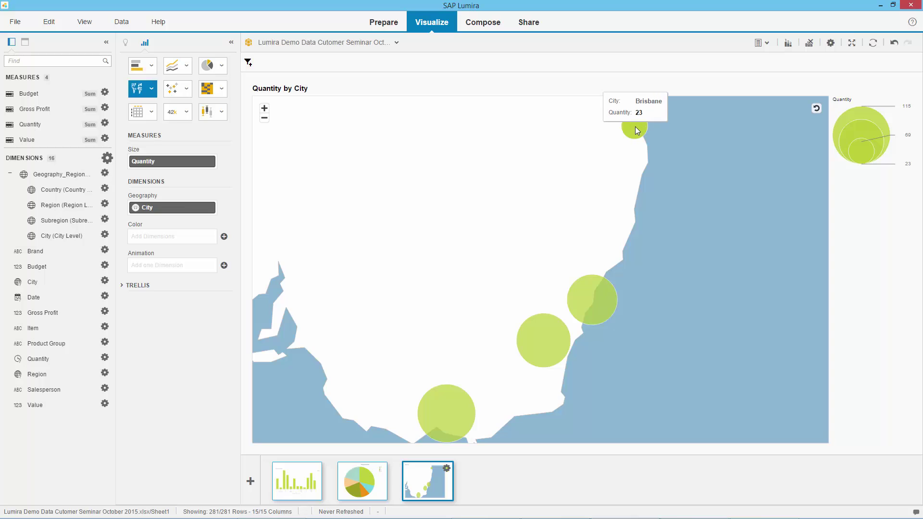
right_click(602, 310)
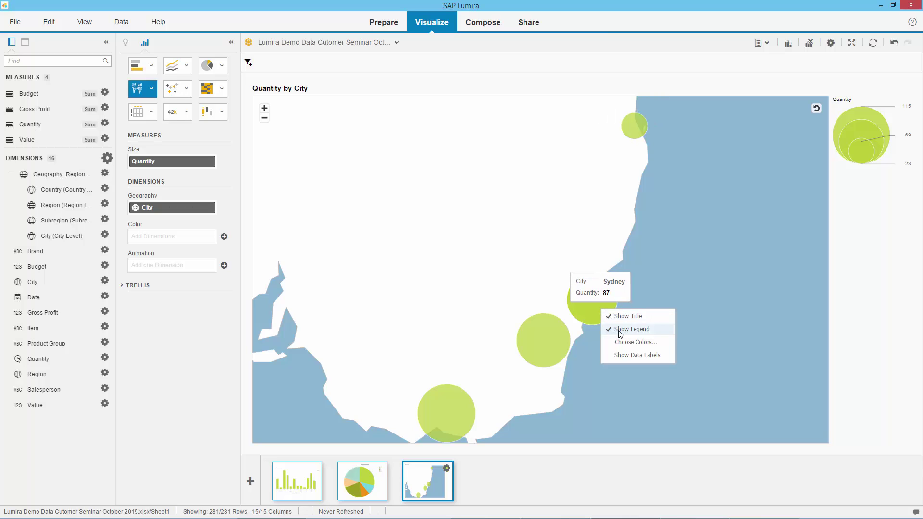
click(625, 356)
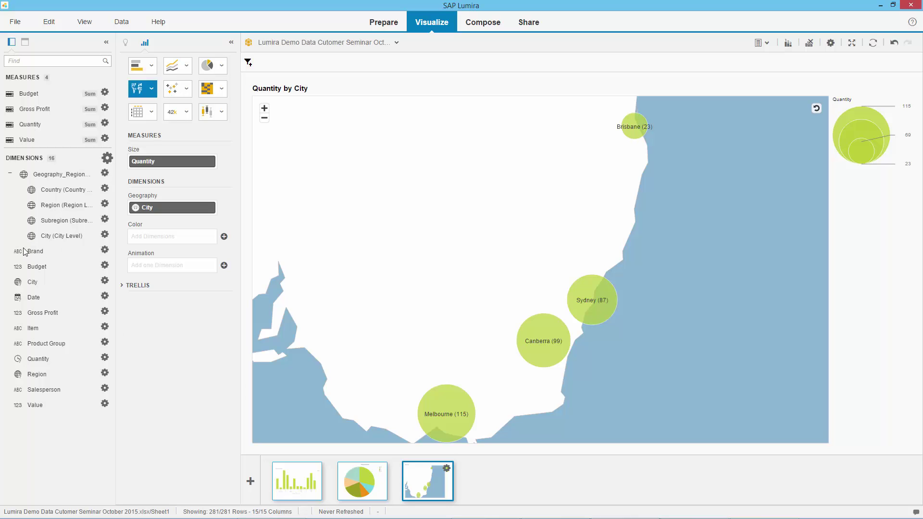
- Color the city bubbles by Brand, examine the quantities per brand, and remove Brand again
drag(29, 254, 155, 239)
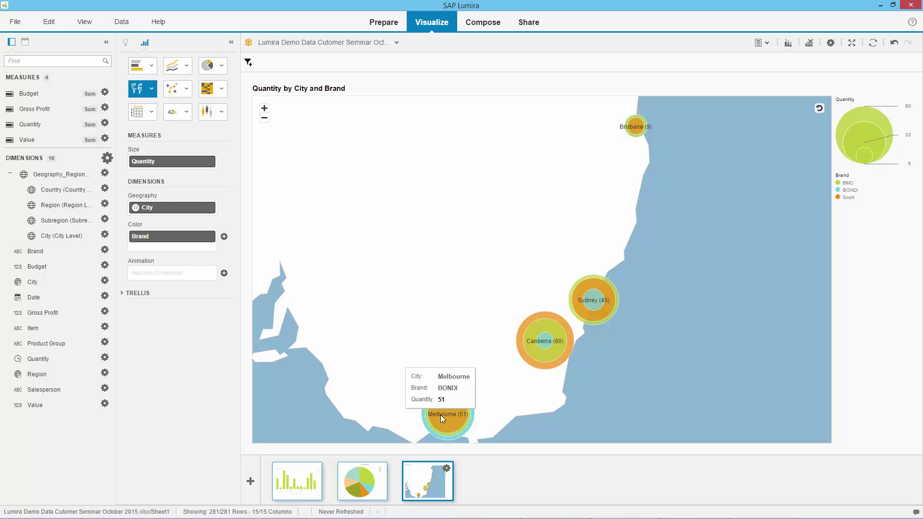
mouse_move(556, 367)
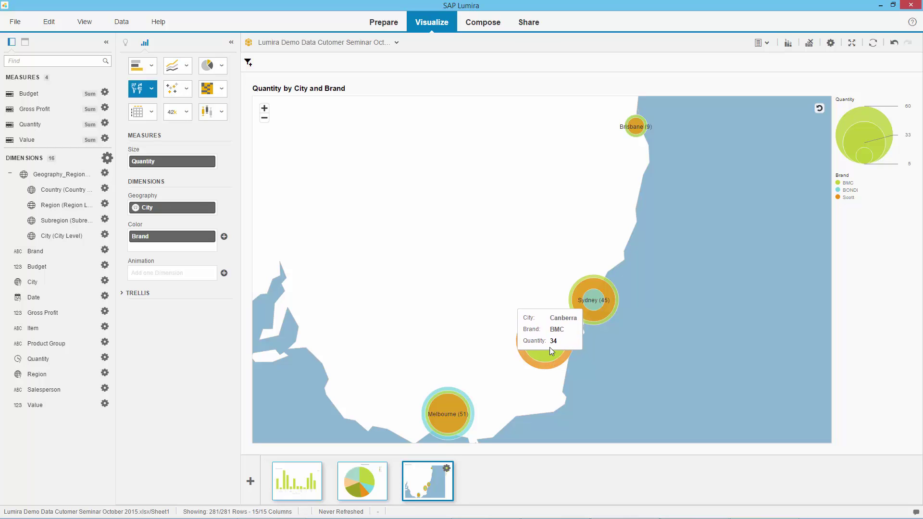
mouse_move(610, 302)
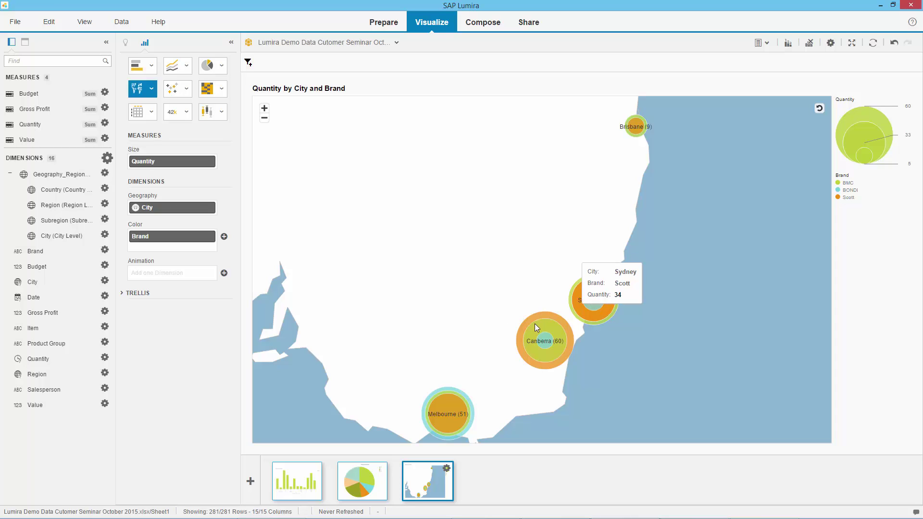
click(211, 237)
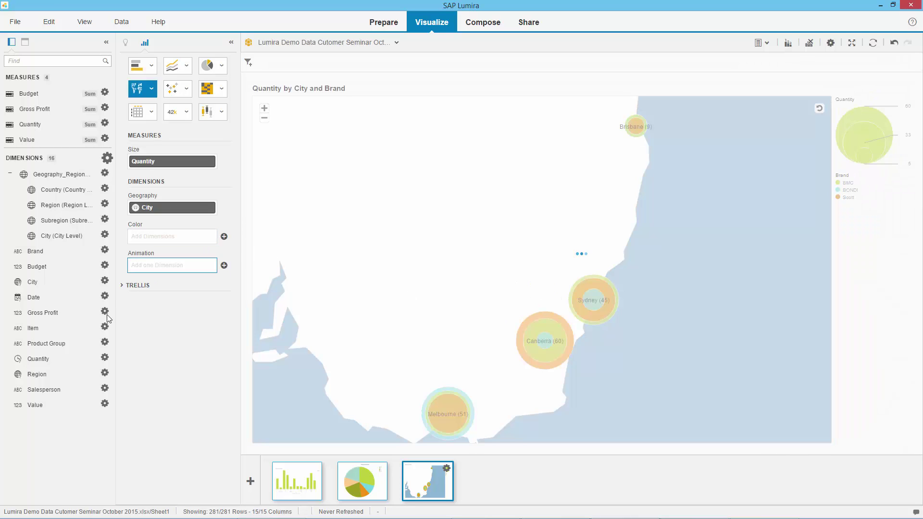
- Color the bubbles by Product Group, move Product Group to the trellis rows, and compare the city quantities per group
drag(50, 348, 172, 238)
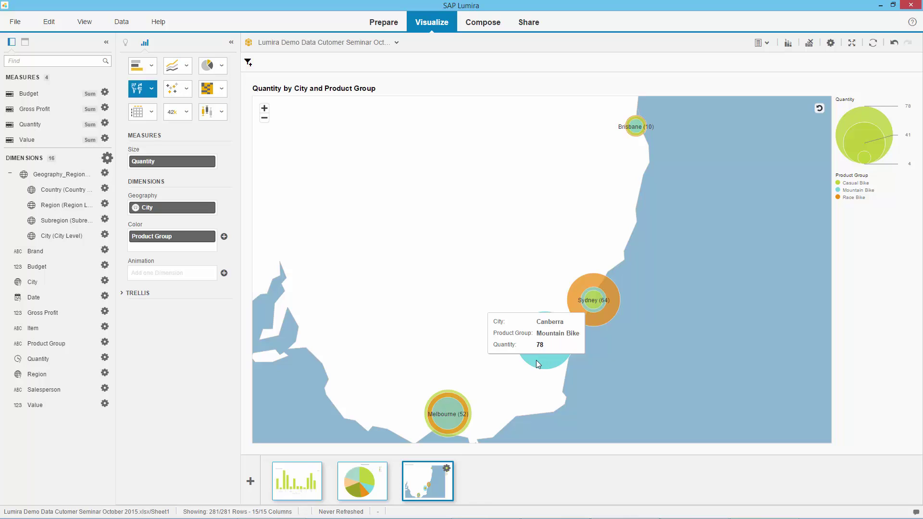
drag(179, 238, 173, 317)
click(121, 293)
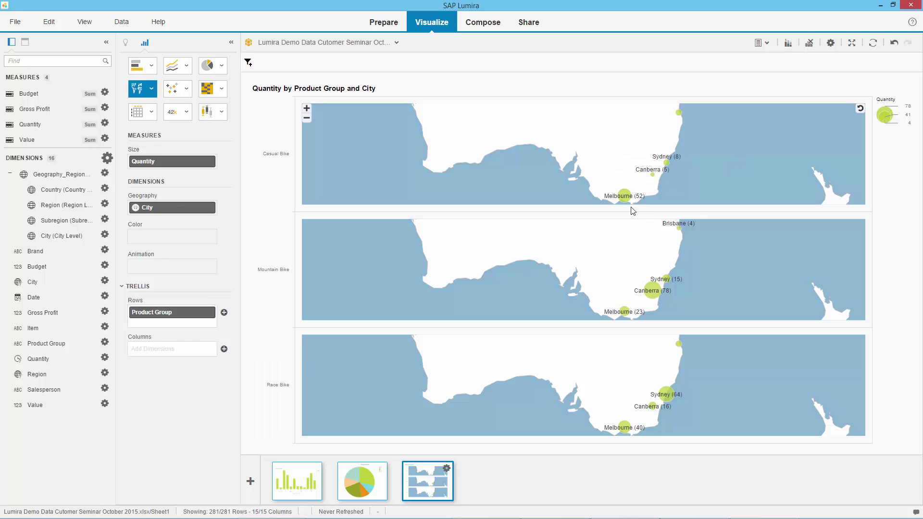
mouse_move(653, 293)
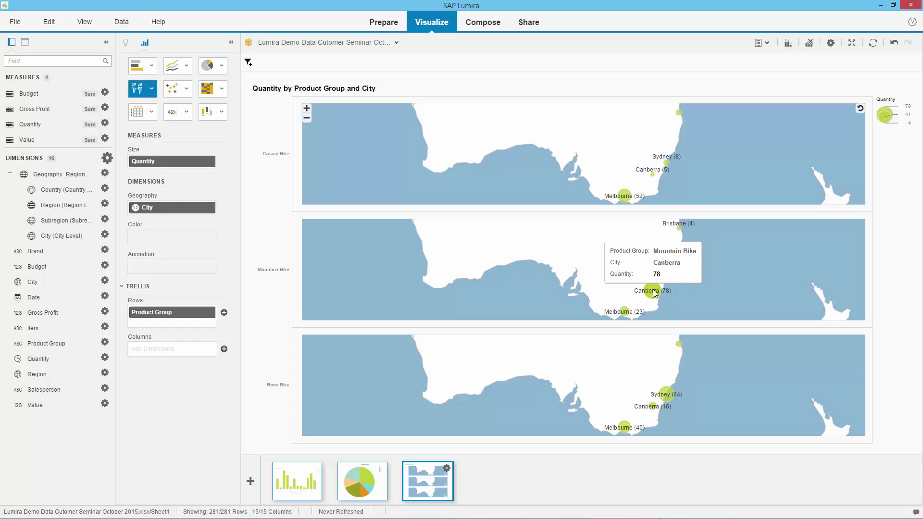
mouse_move(626, 314)
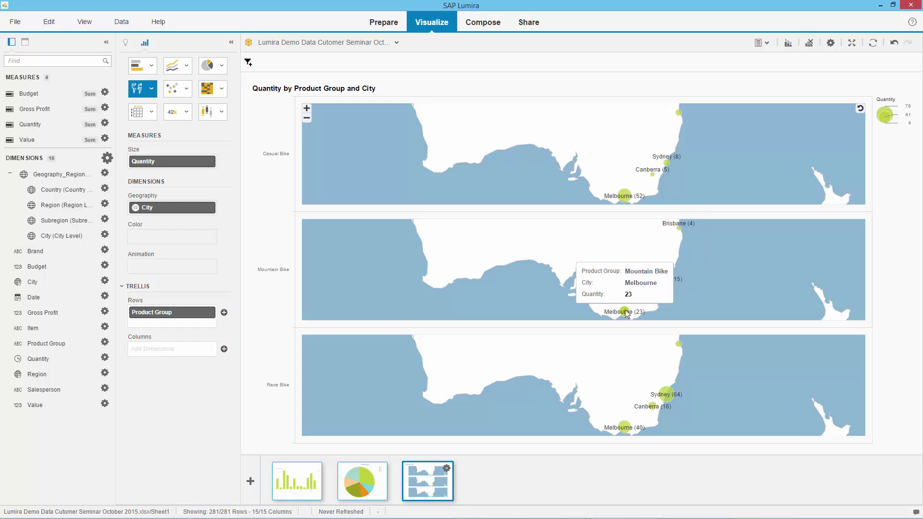
mouse_move(680, 228)
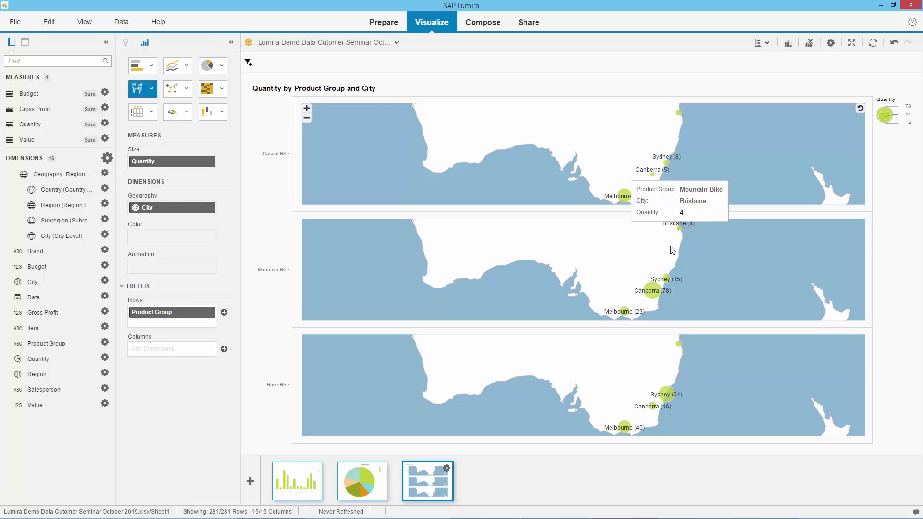
mouse_move(667, 396)
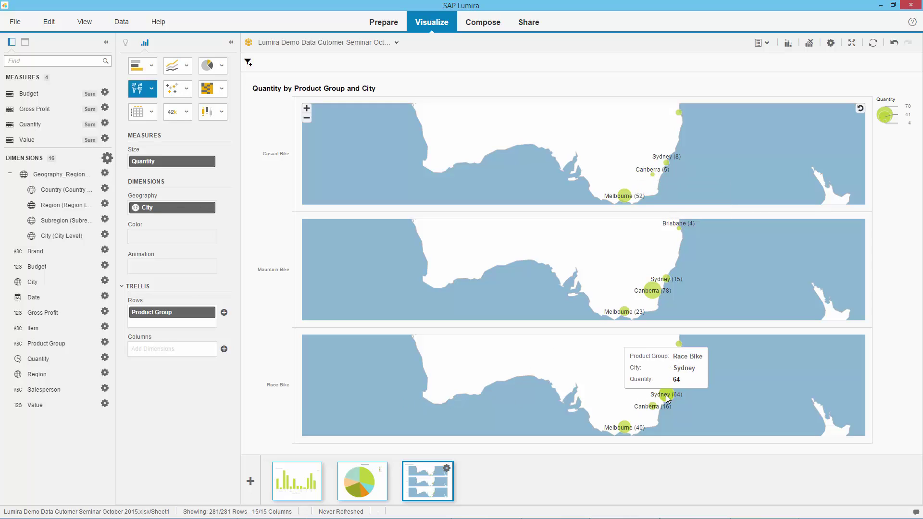
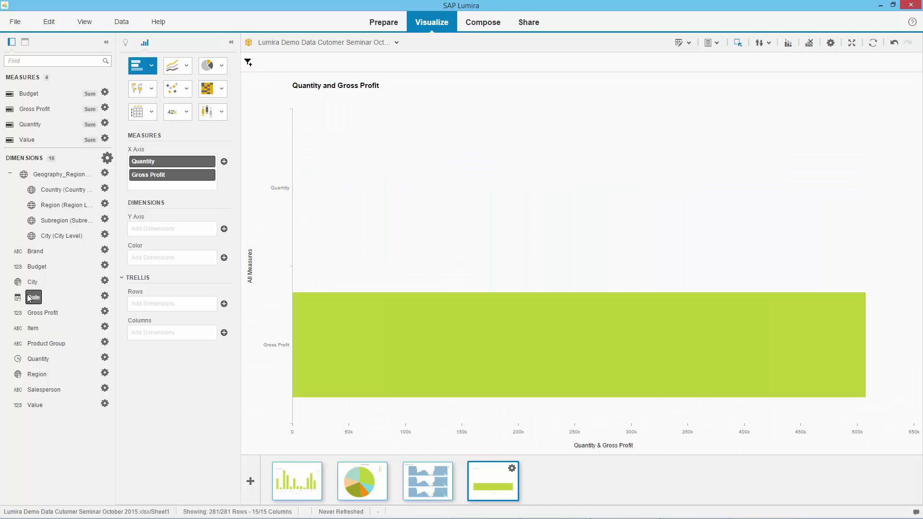
- Replace the Quantity measure with Value on the X axis, placed above Gross Profit
click(104, 297)
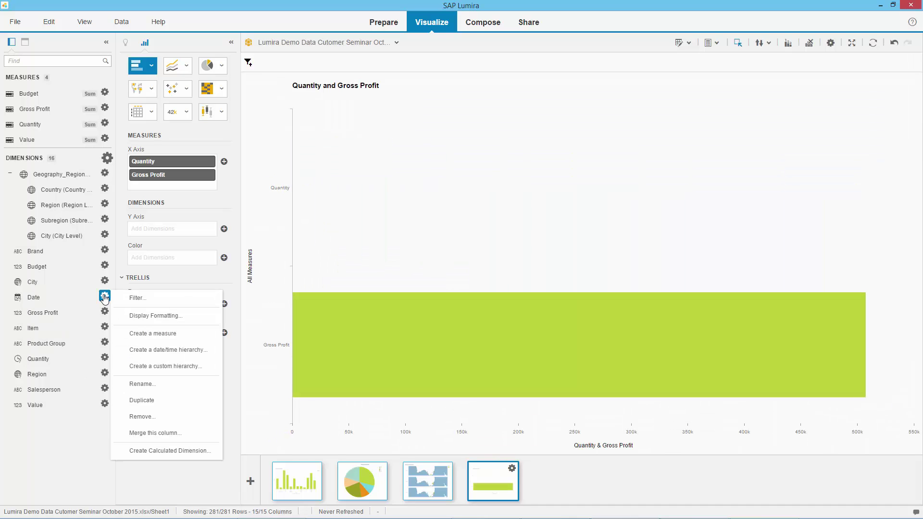
click(202, 166)
click(210, 162)
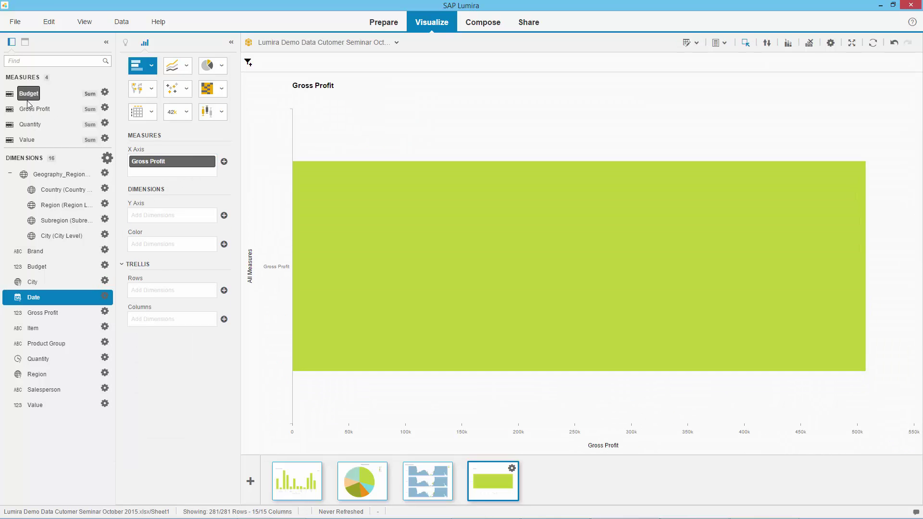
drag(41, 141, 140, 162)
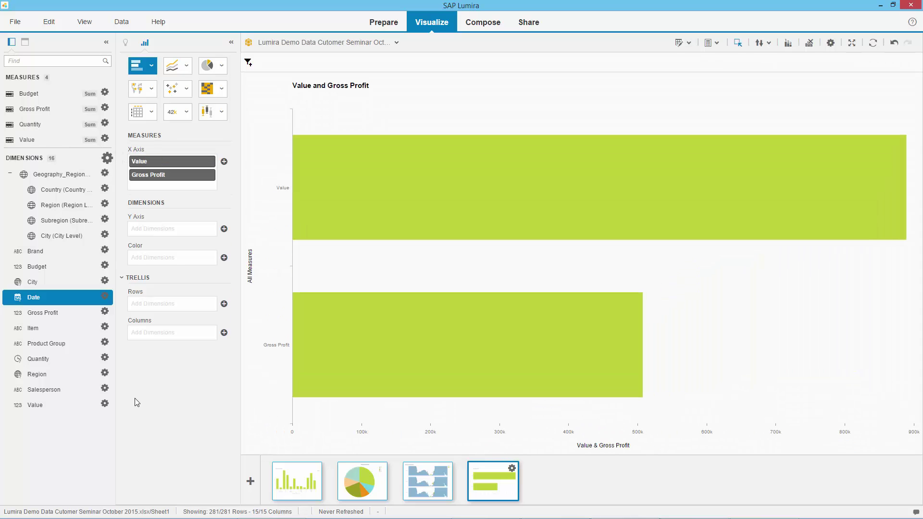
- Create a date/time hierarchy from the Date dimension
click(104, 297)
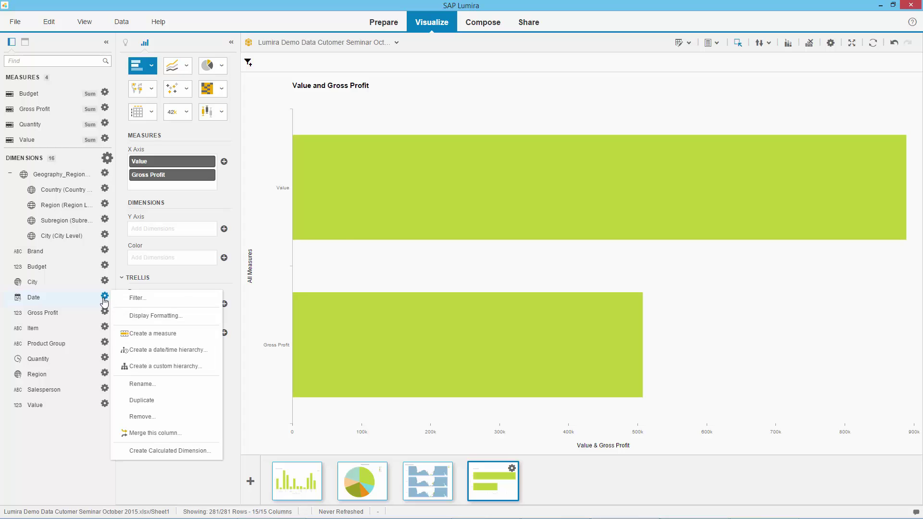
click(162, 351)
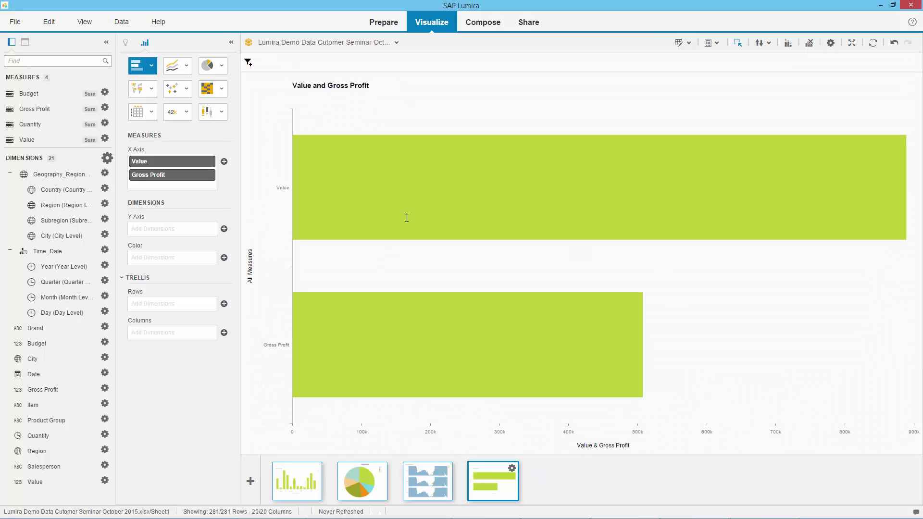
mouse_move(433, 192)
mouse_move(419, 329)
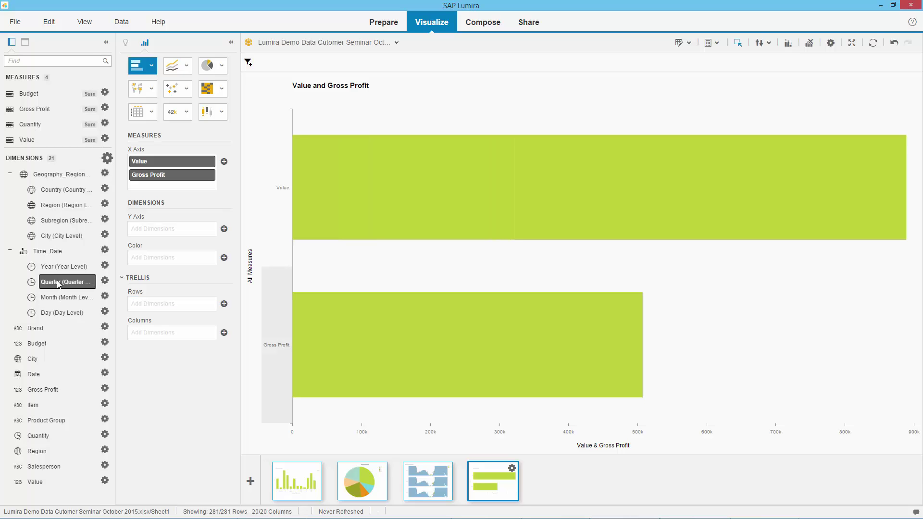
- Break the Value and Gross Profit chart down by Quarter, and replace Quarter with Month on the Y axis
drag(57, 284, 181, 242)
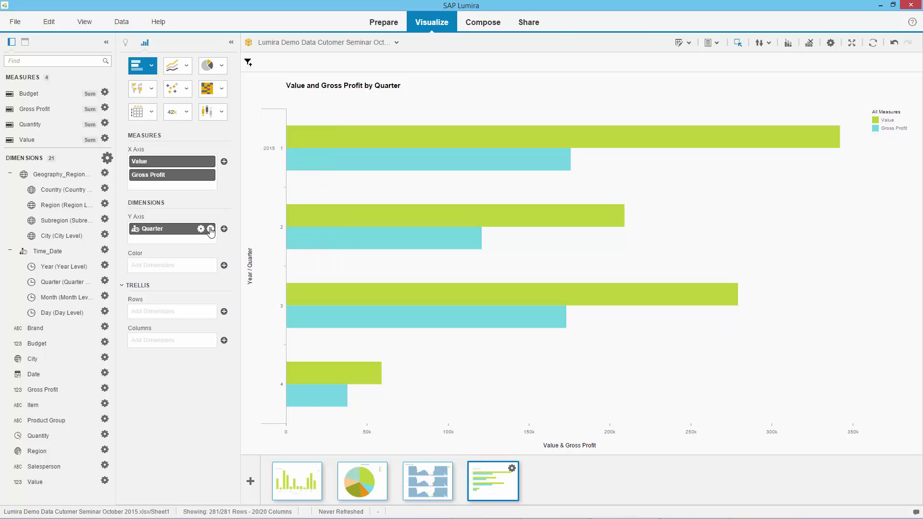
click(211, 230)
drag(62, 297, 175, 228)
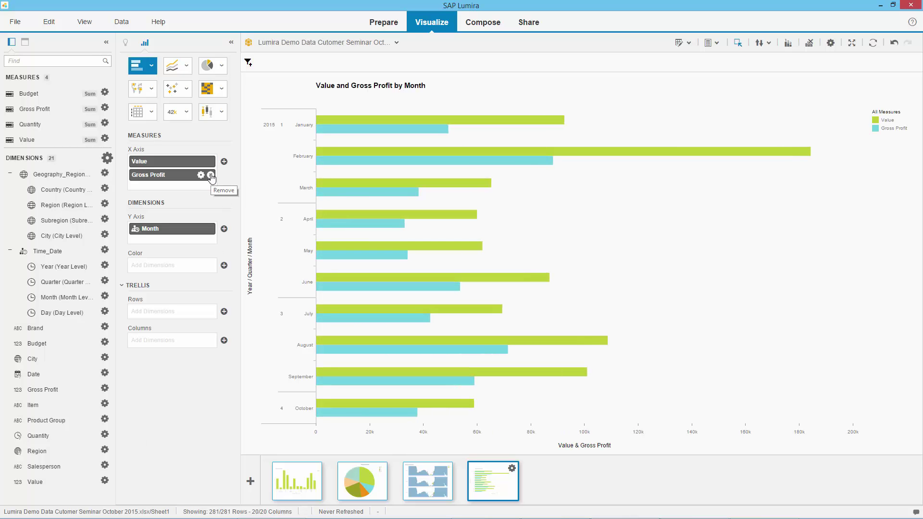
- Replace the Gross Profit measure with Budget and change the chart to a line chart
click(211, 175)
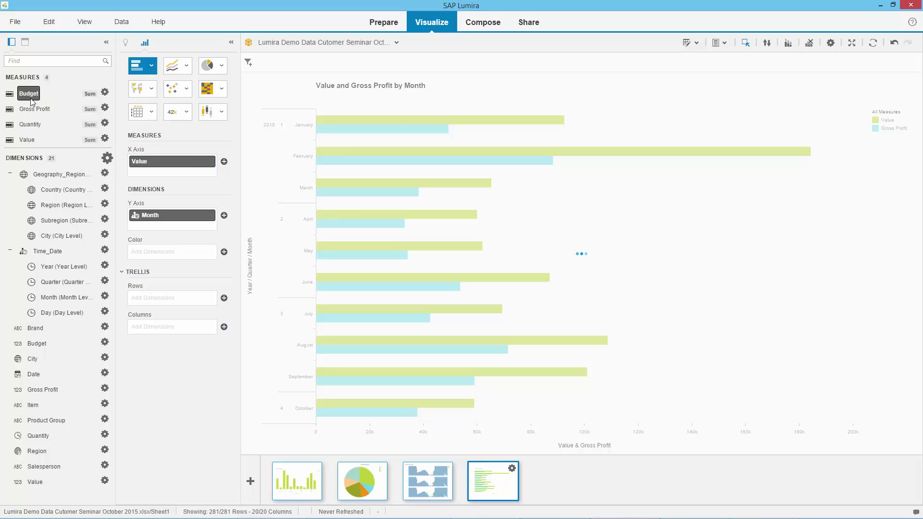
drag(30, 99, 161, 174)
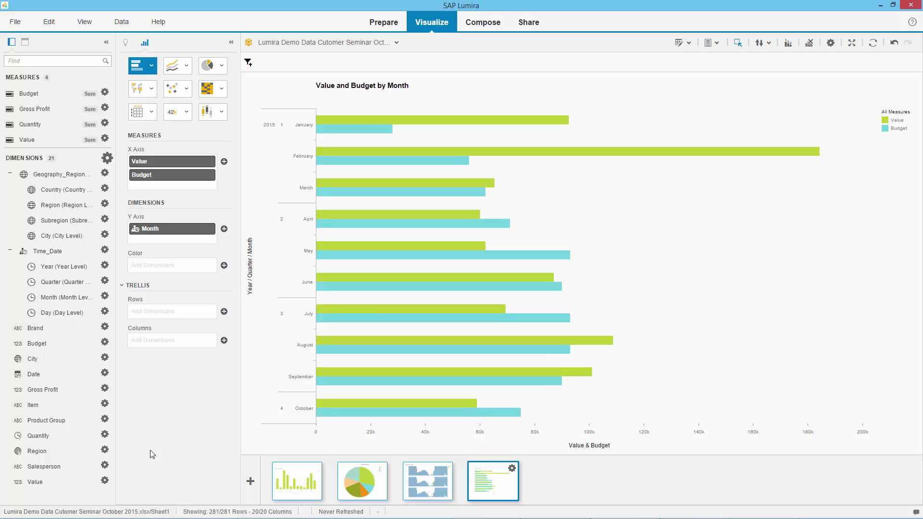
mouse_move(527, 146)
click(187, 66)
click(141, 110)
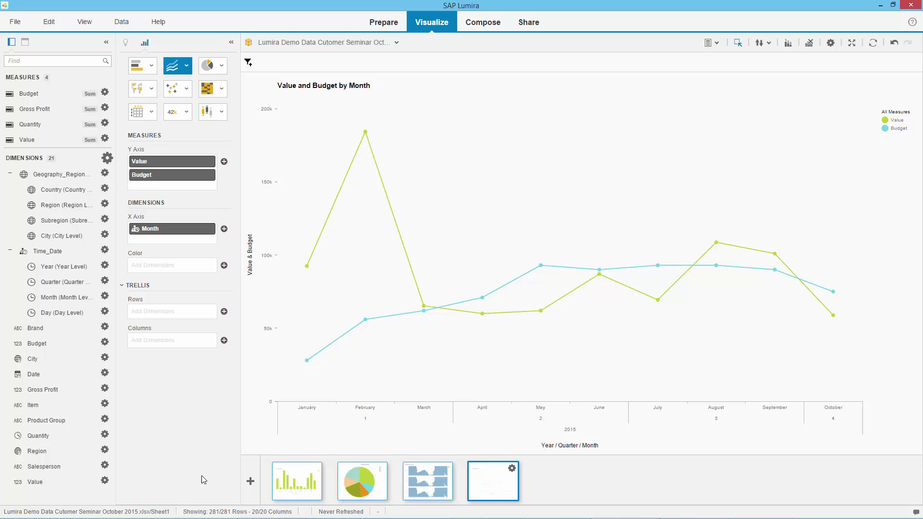
- Create a new visualization as a geo pie chart with Value as the size measure
click(250, 483)
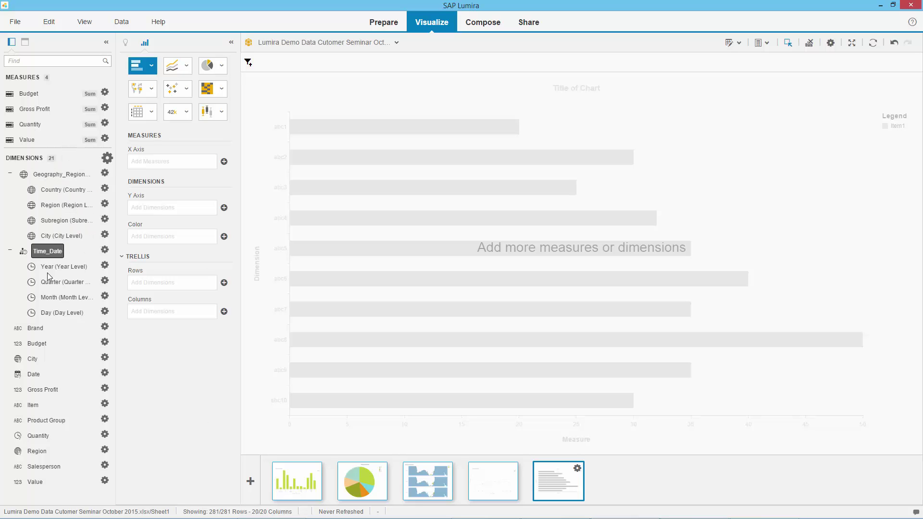
click(151, 91)
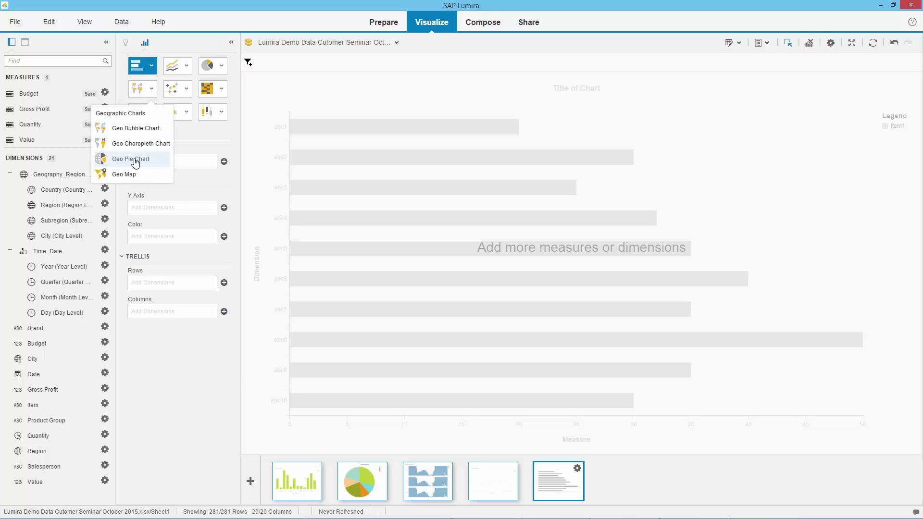
key(Return)
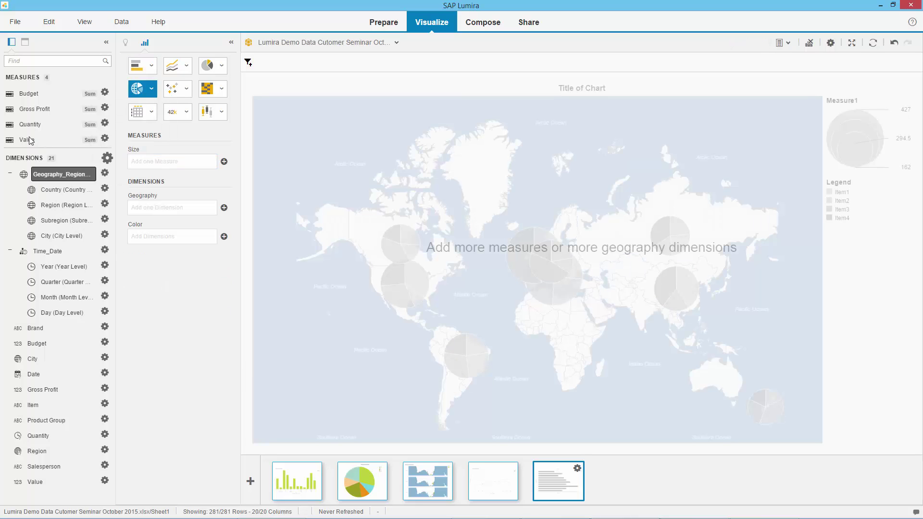
drag(26, 139, 153, 161)
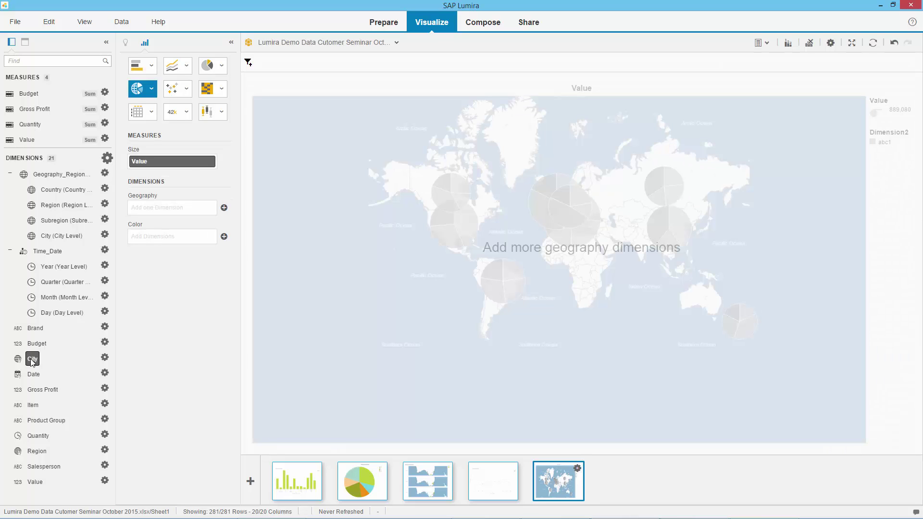
- Color the geo pies by Product Group and set the City level of the geography hierarchy as their location
drag(32, 359, 130, 239)
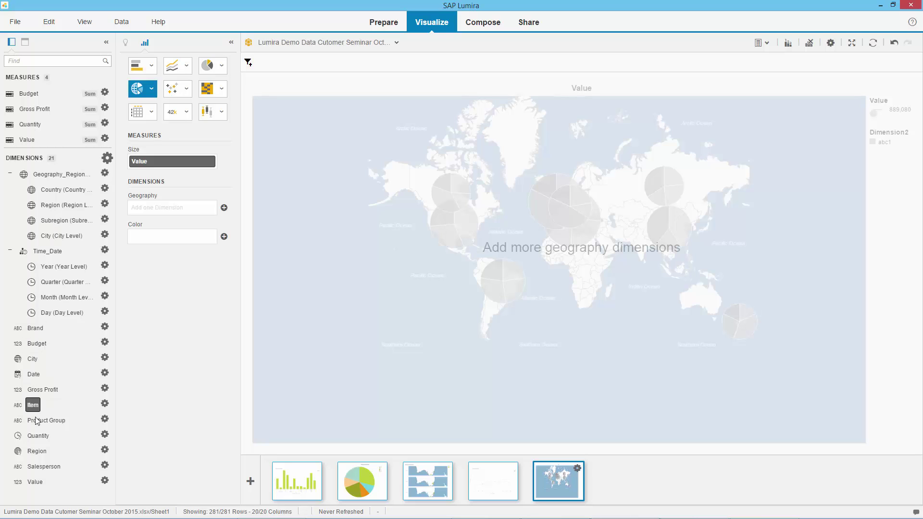
drag(47, 413, 161, 237)
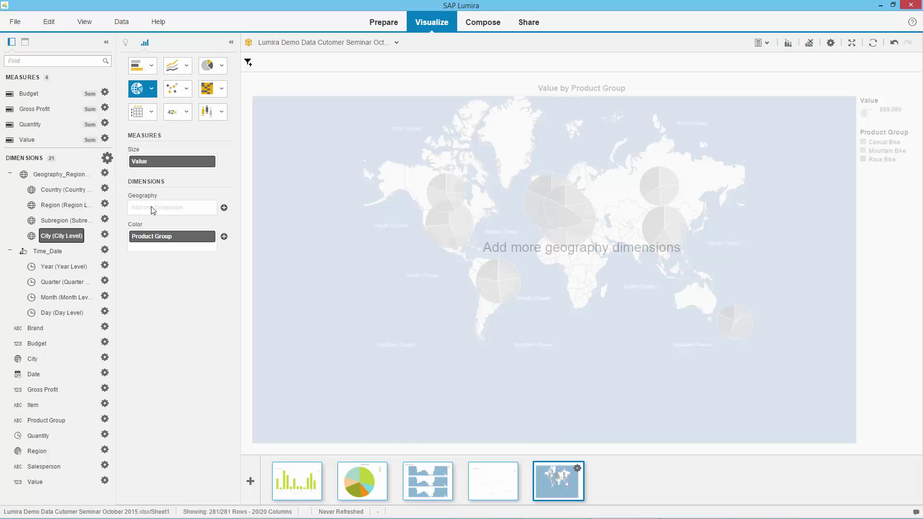
drag(62, 235, 168, 208)
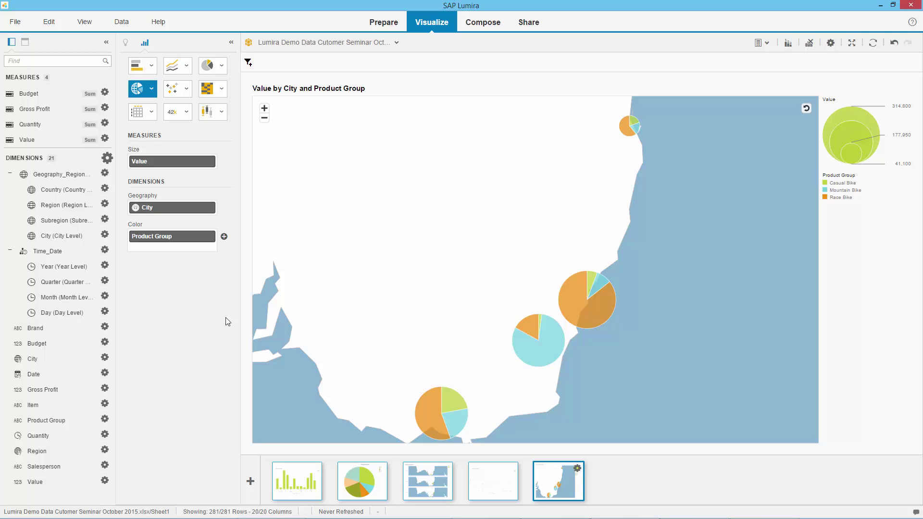
- Show data labels on the geo pie chart
right_click(426, 404)
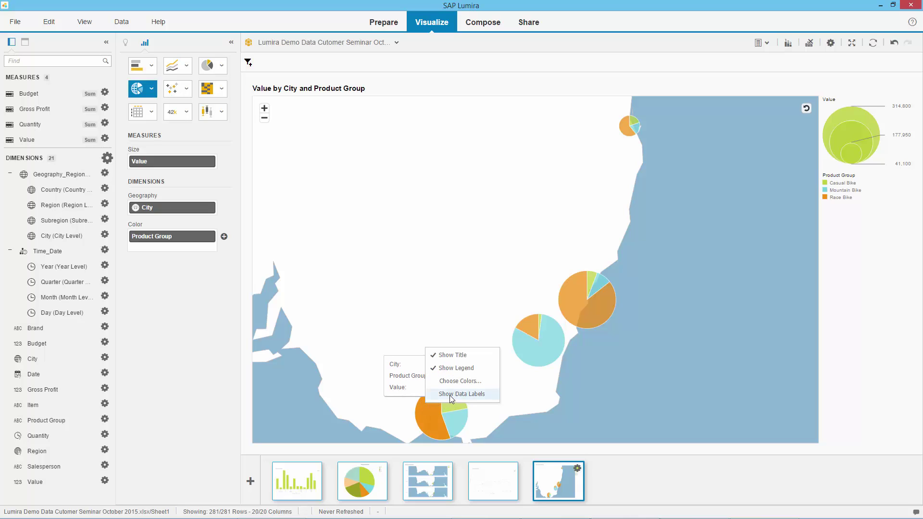
click(449, 394)
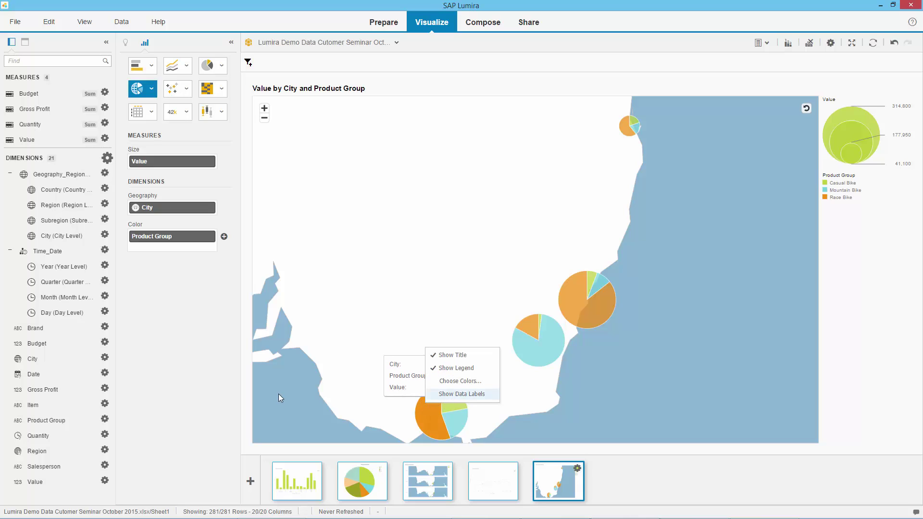
- Filter the map to Mountain Bike sales in Canberra, and remove the product group and city filters
click(541, 338)
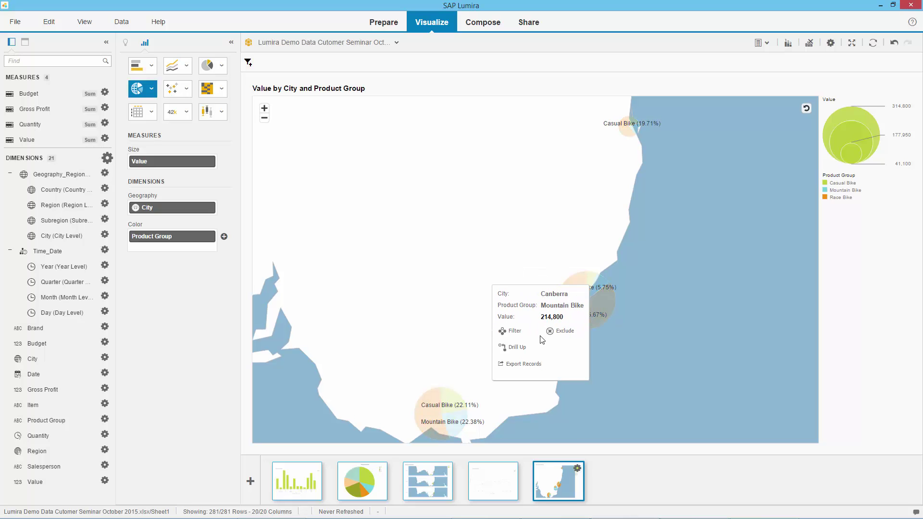
click(511, 331)
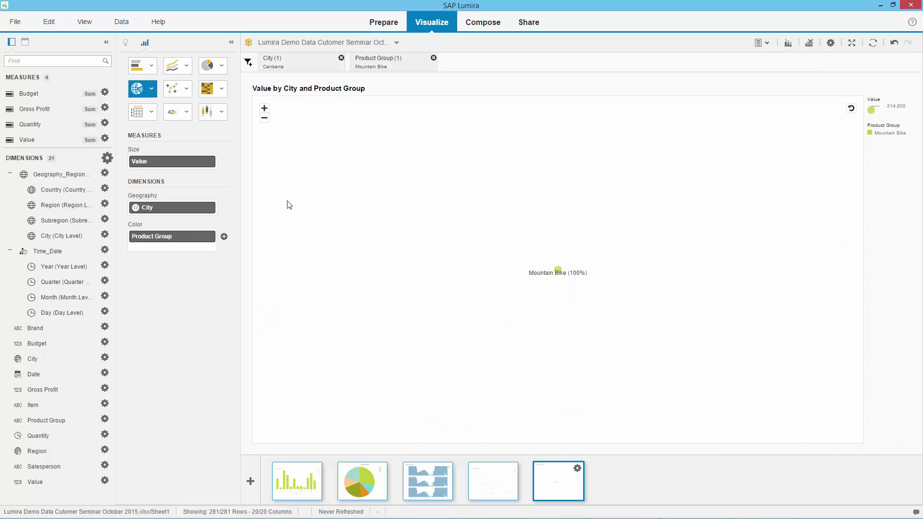
click(434, 59)
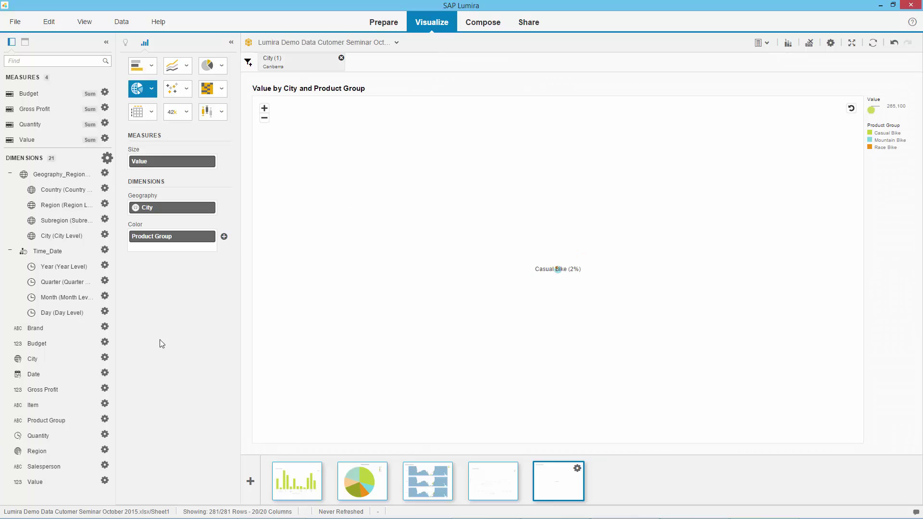
click(341, 58)
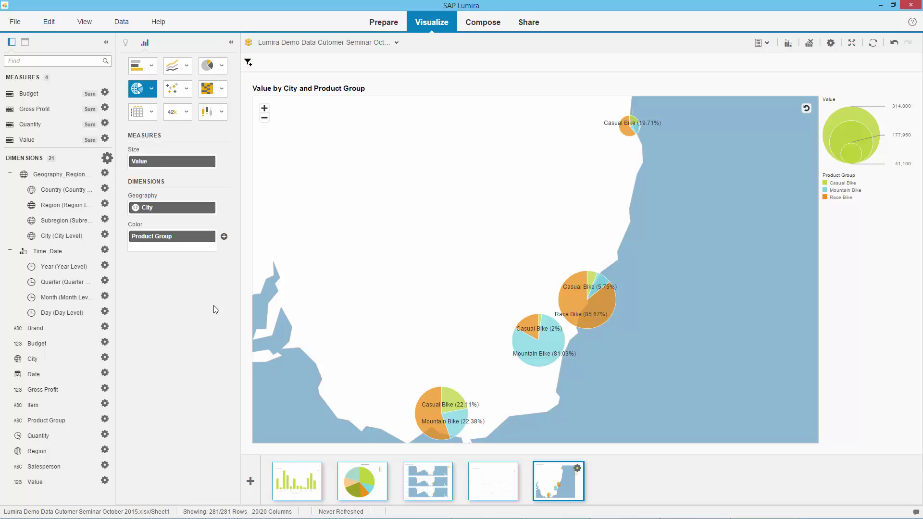
- Create a new bar chart visualization of Value by Month, using the month level of the time hierarchy
click(250, 481)
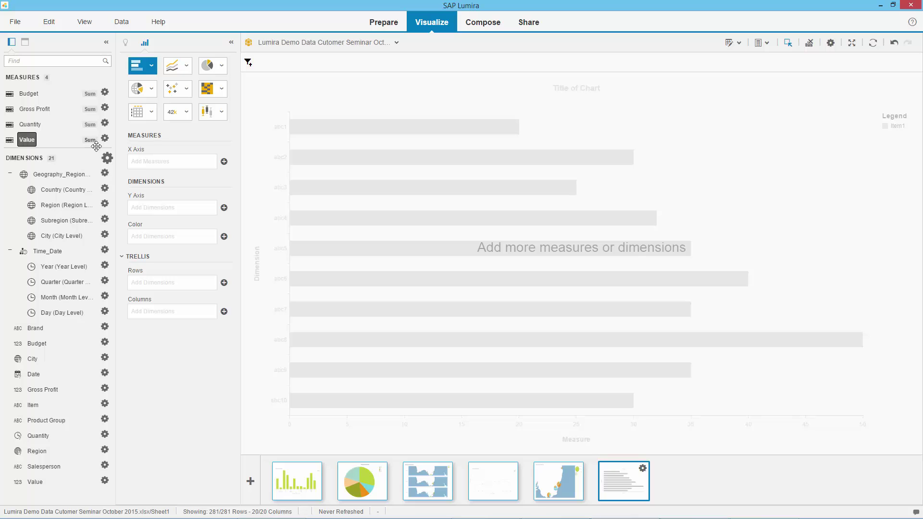
drag(27, 139, 169, 161)
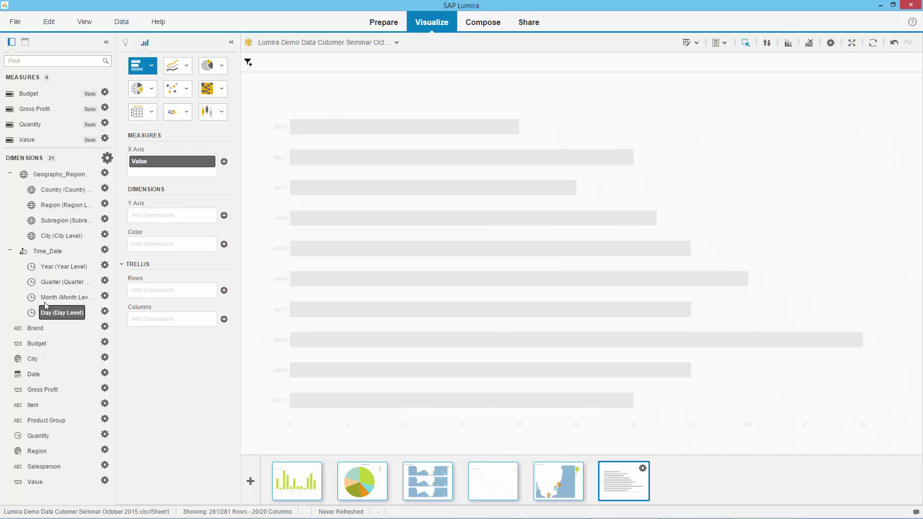
drag(46, 303, 171, 217)
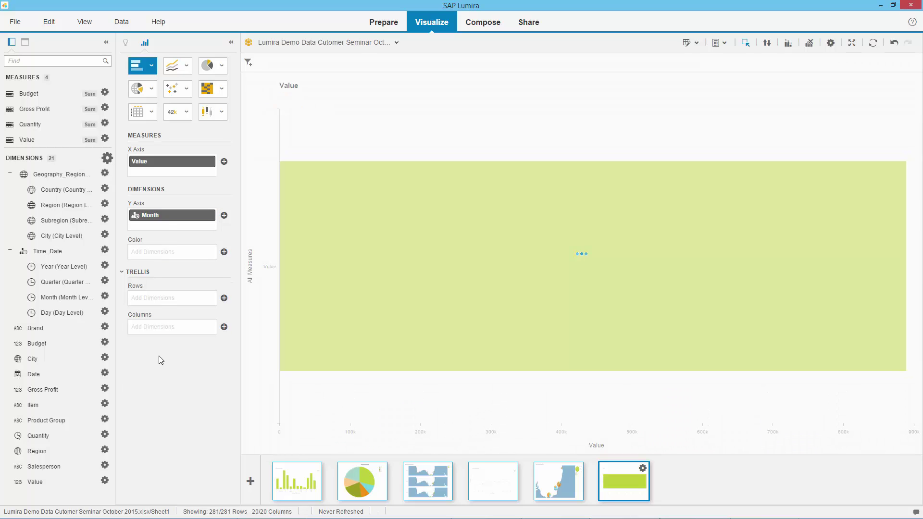
- Add the Brand dimension below Month on the Y axis, and remove it again
drag(35, 328, 145, 227)
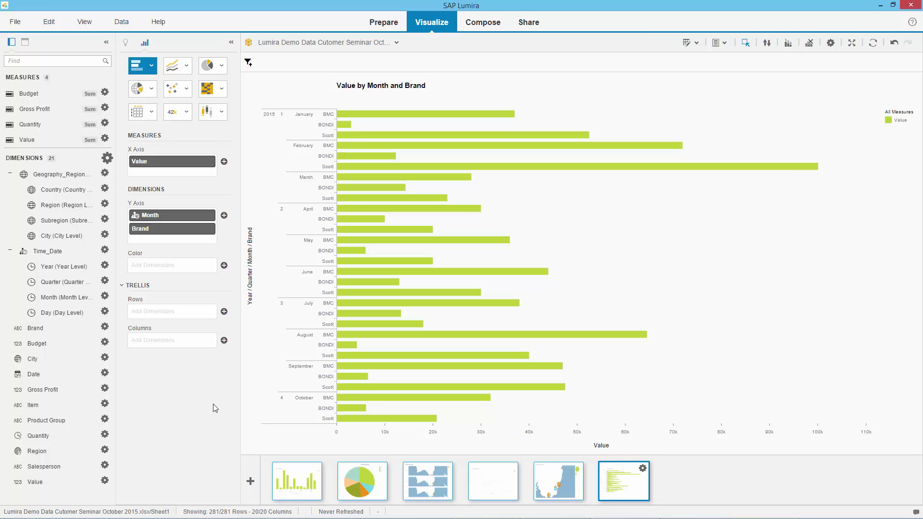
click(210, 230)
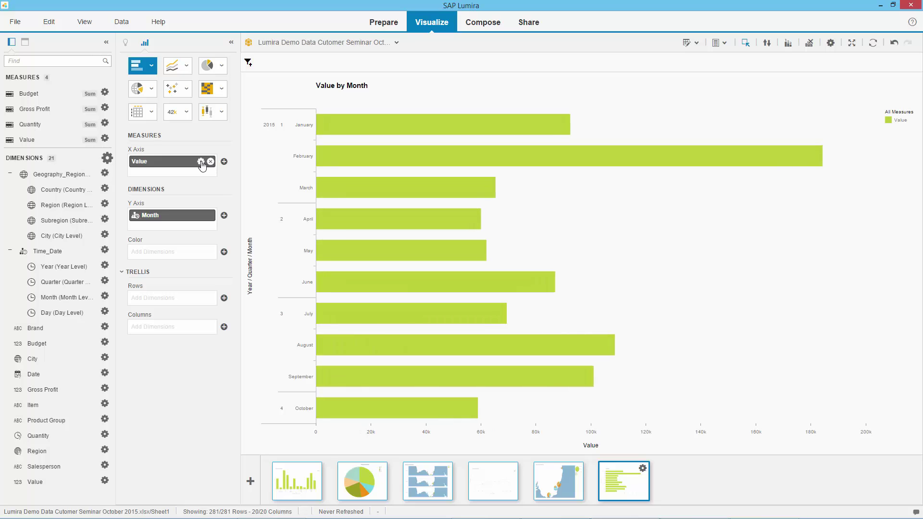
click(201, 163)
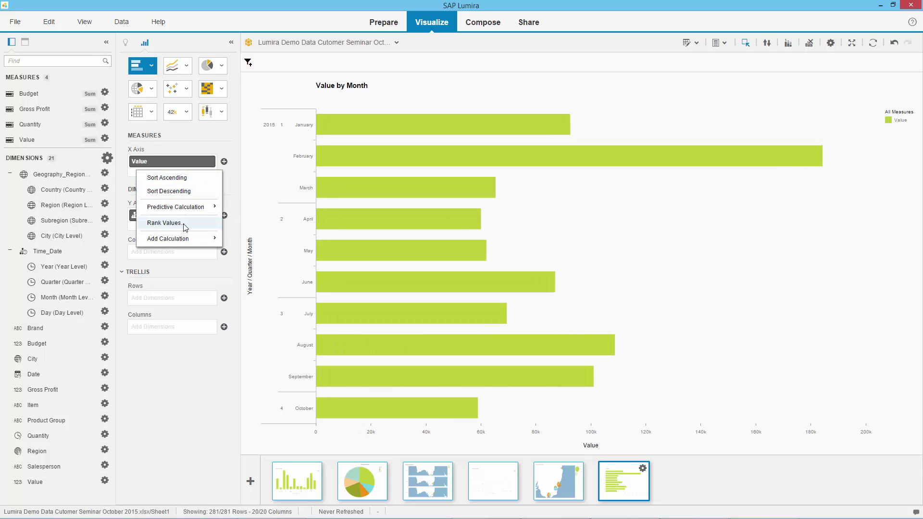
mouse_move(185, 240)
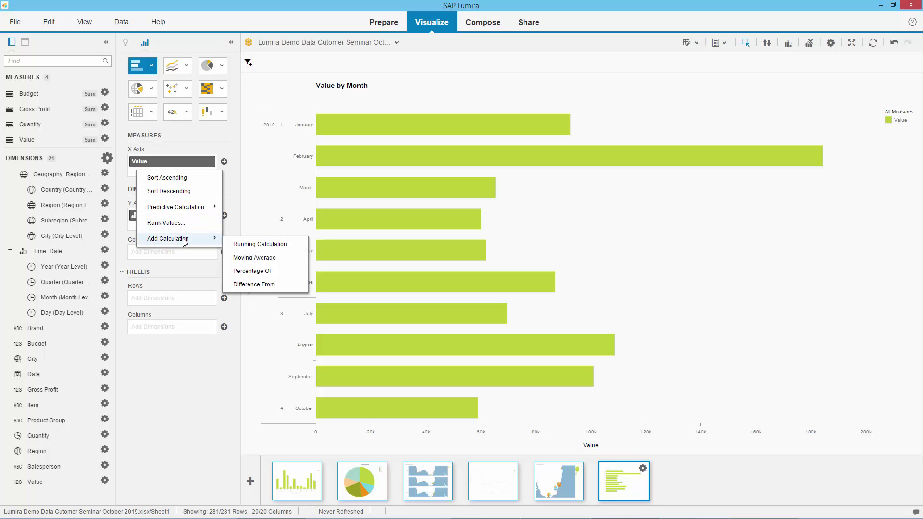
mouse_move(196, 210)
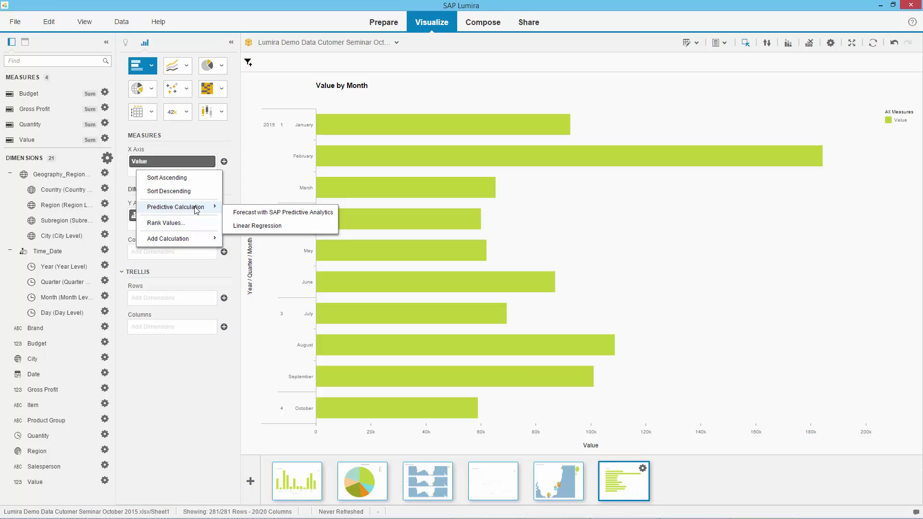
click(168, 368)
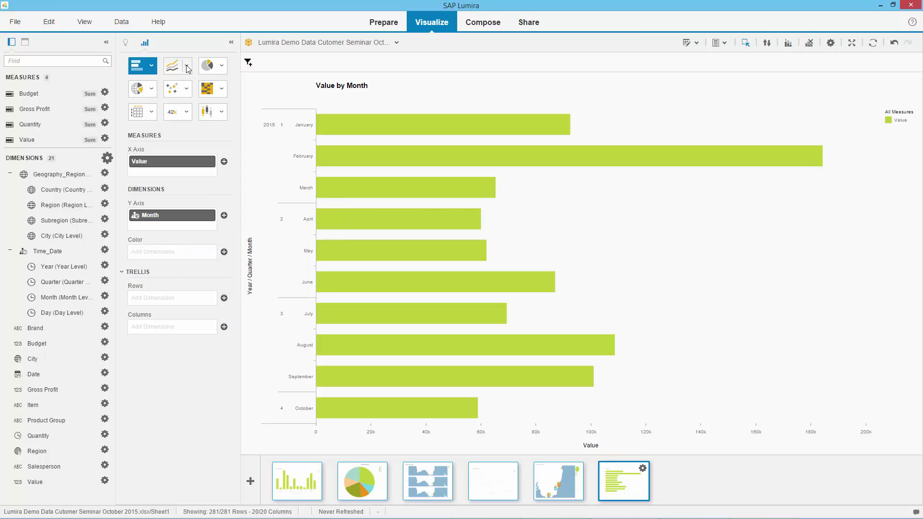
- Change the Value by Month bar chart to a line chart
click(186, 68)
click(132, 105)
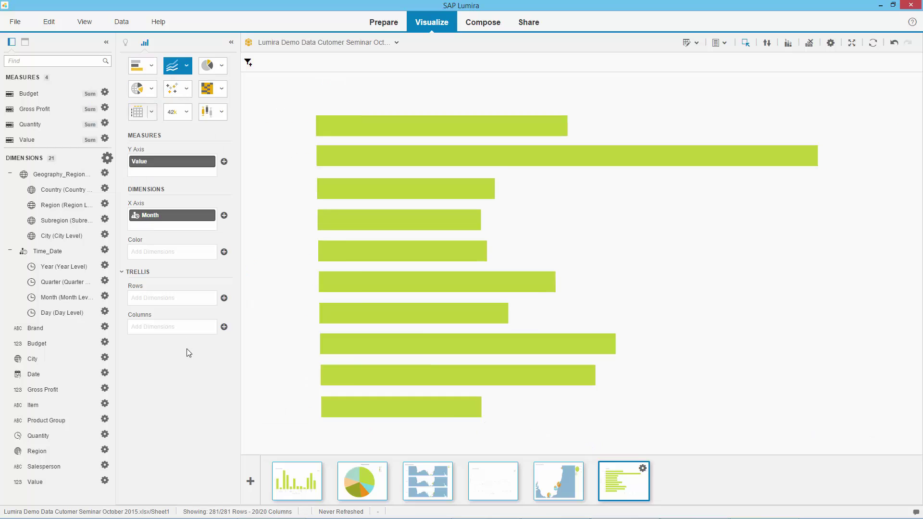
- Forecast Value 6 months ahead, accepting Triple Exponential Smoothing instead of SAP Predictive Analytics, and remove the forecast measure from the chart
click(201, 162)
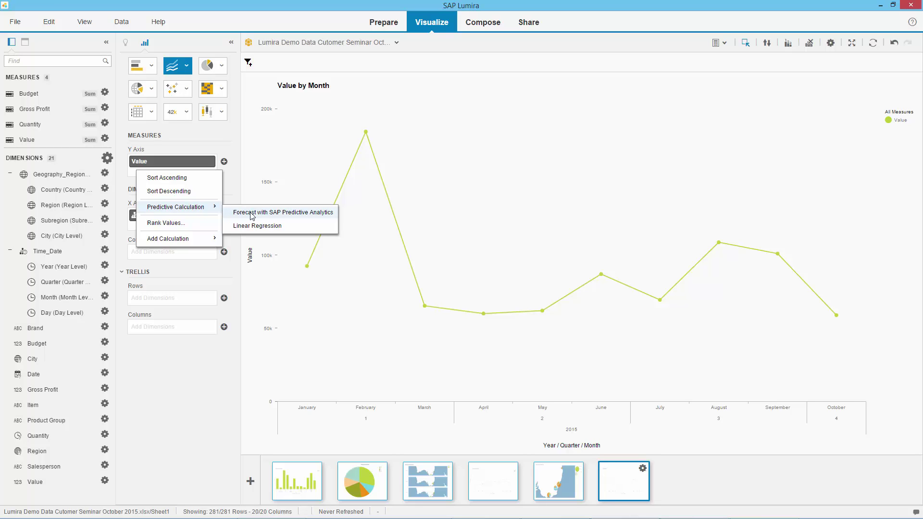
click(250, 214)
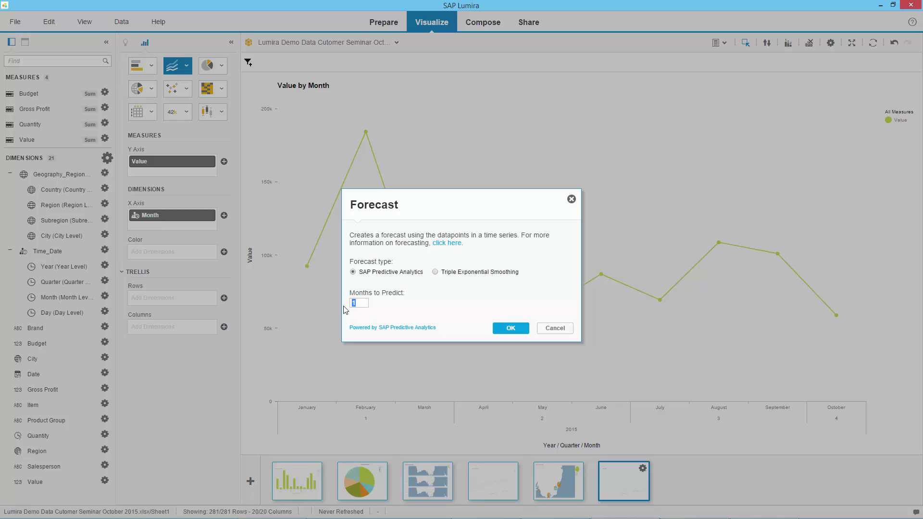
text(6)
click(517, 328)
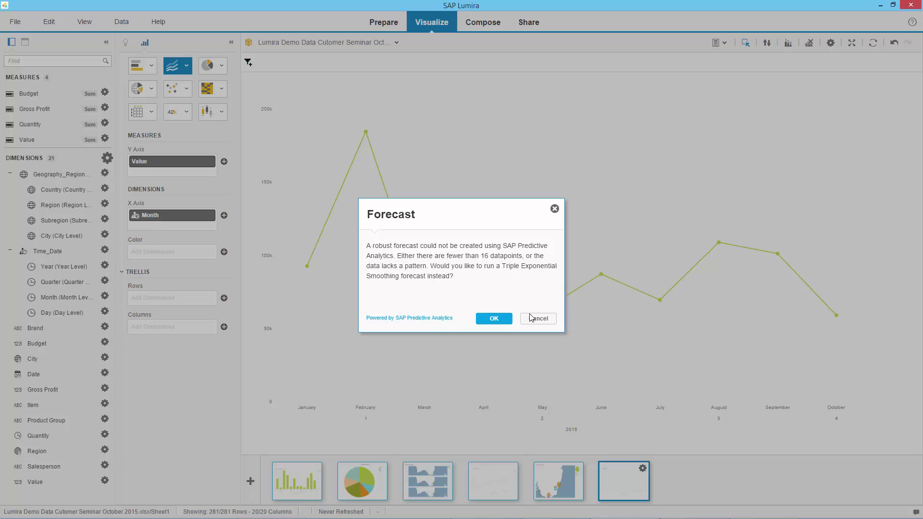
click(507, 319)
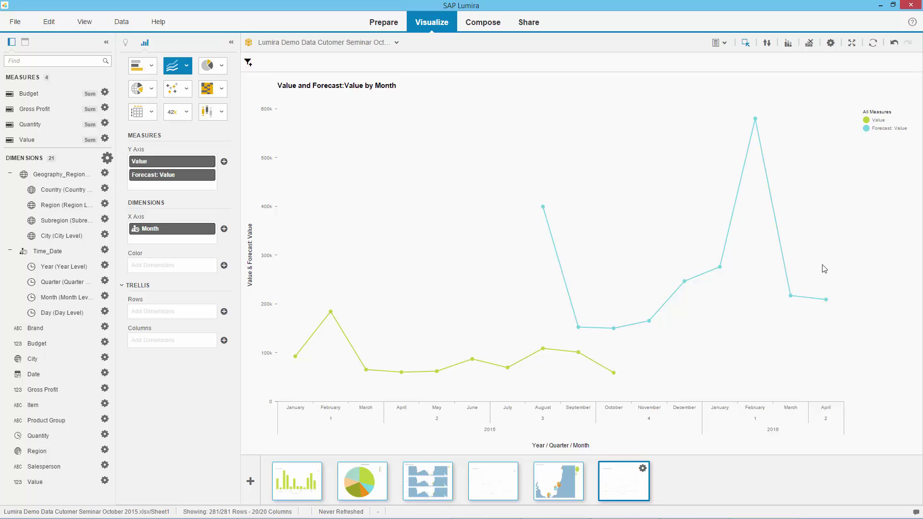
click(210, 174)
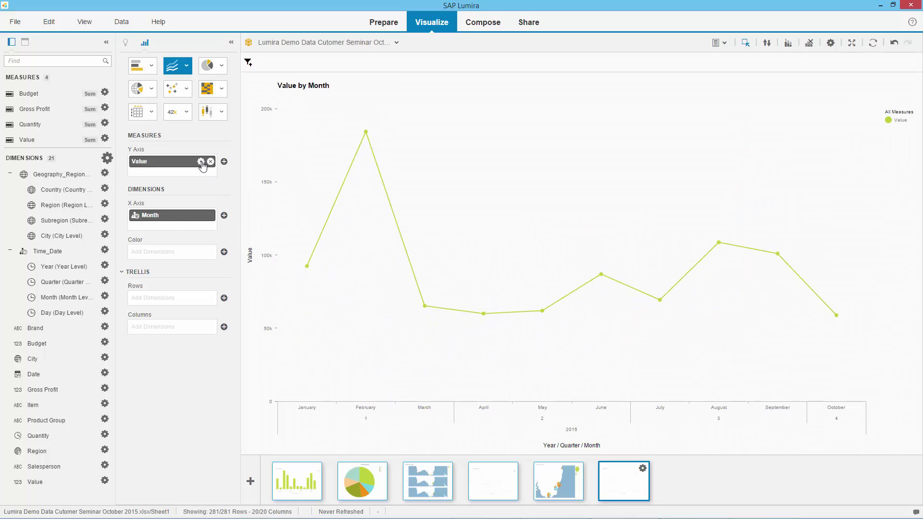
- Add a linear regression of Value predicting 6 months, and remove the regression measure from the chart
click(201, 162)
mouse_move(196, 210)
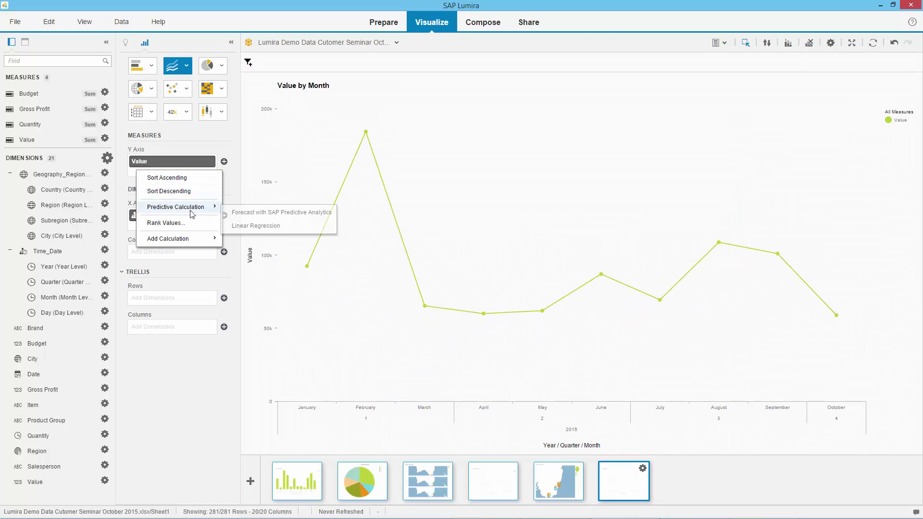
click(271, 226)
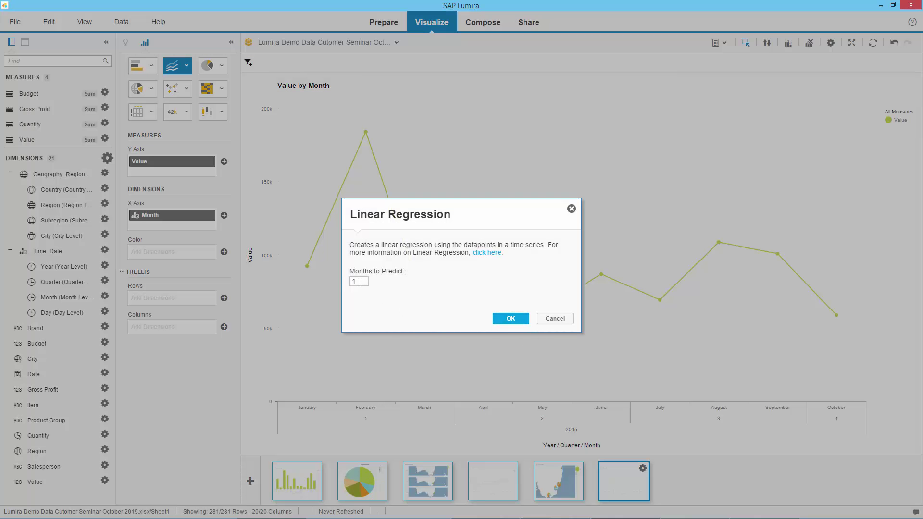
double_click(352, 282)
text(6)
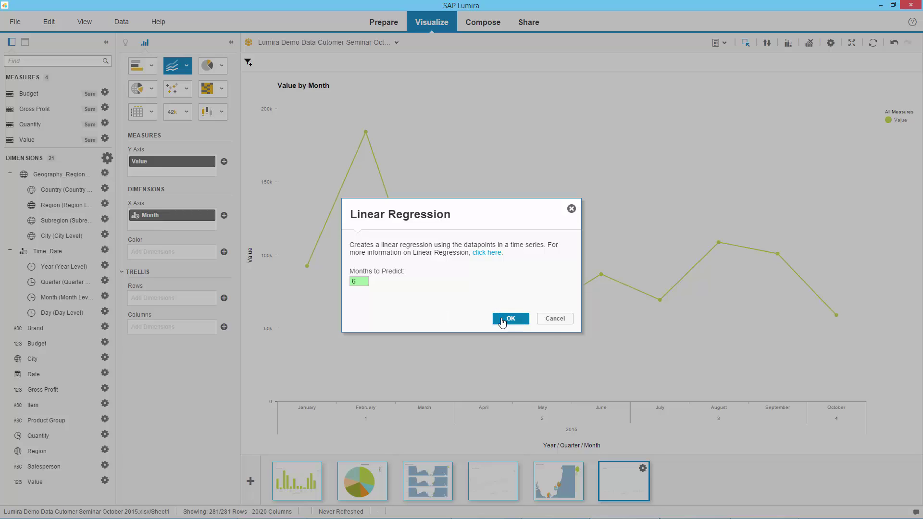
click(502, 321)
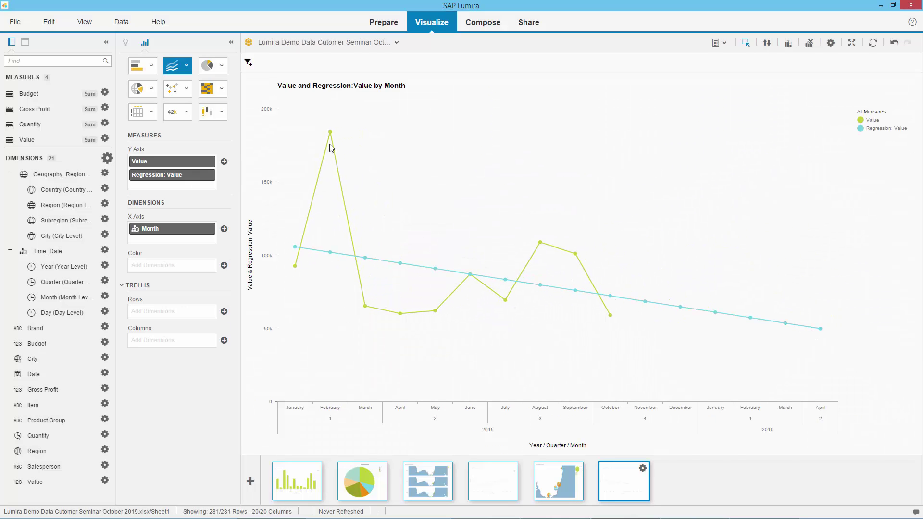
mouse_move(572, 258)
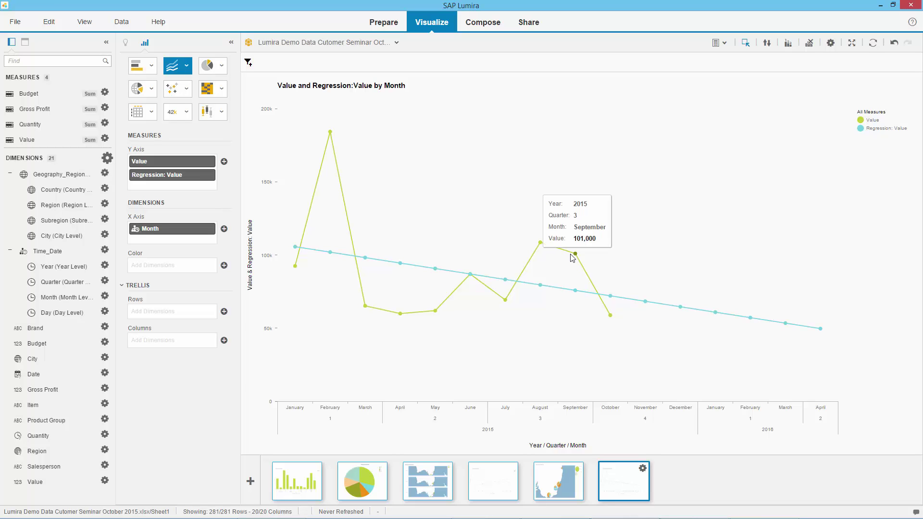
click(212, 175)
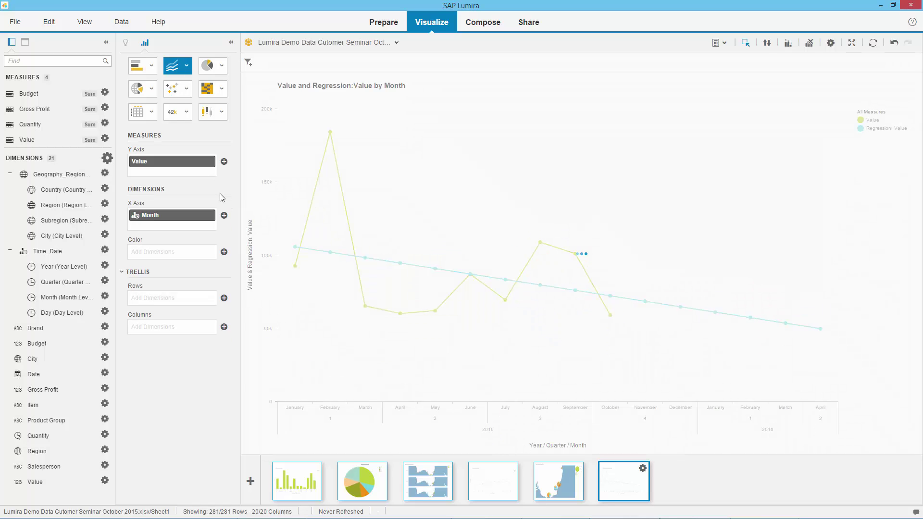
- Forecast Value 6 months ahead on the line chart using Triple Exponential Smoothing
click(211, 161)
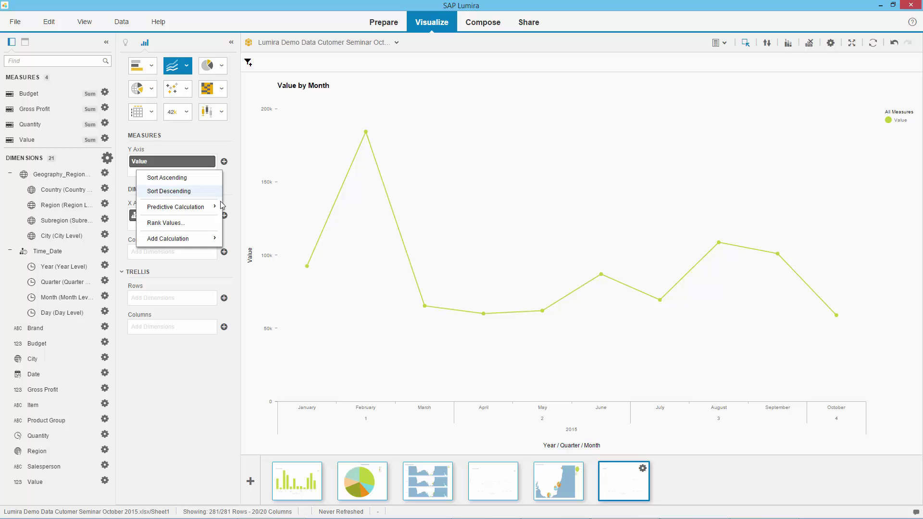
mouse_move(222, 207)
click(267, 212)
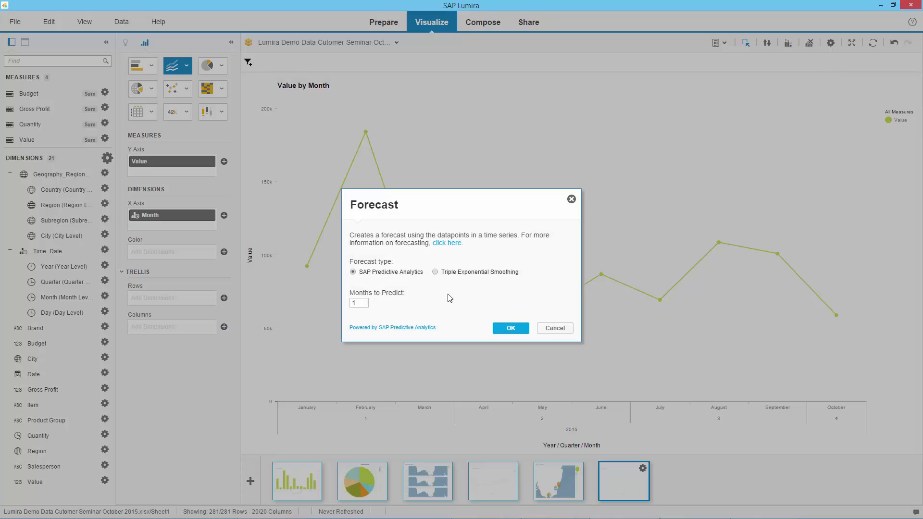
click(435, 273)
key(Tab)
text(6)
click(519, 330)
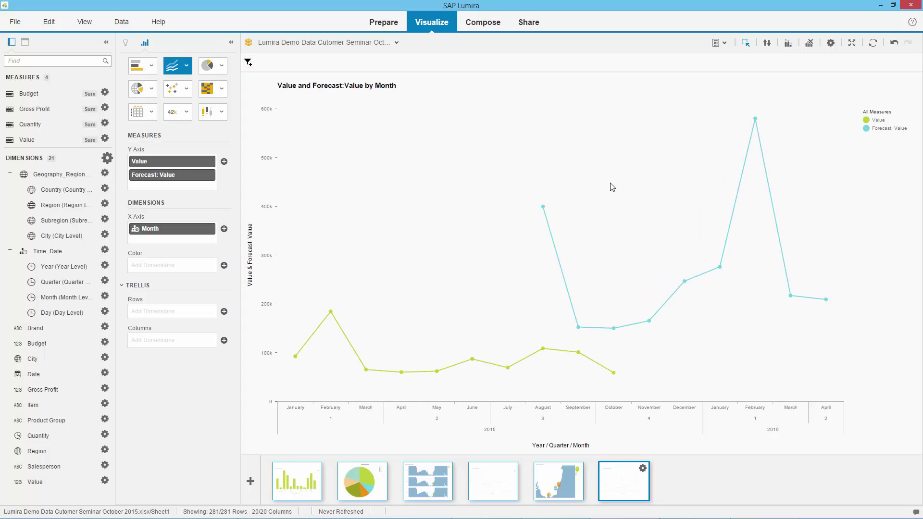
mouse_move(756, 121)
click(724, 42)
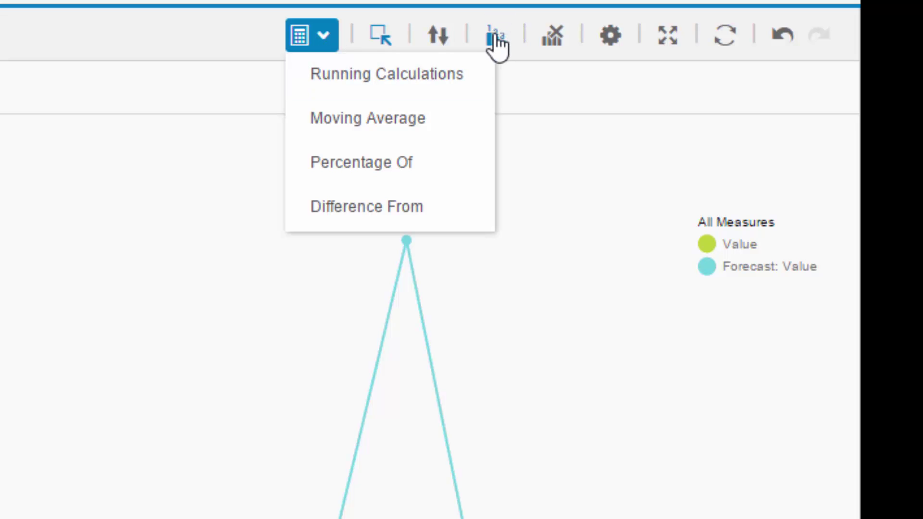
click(610, 44)
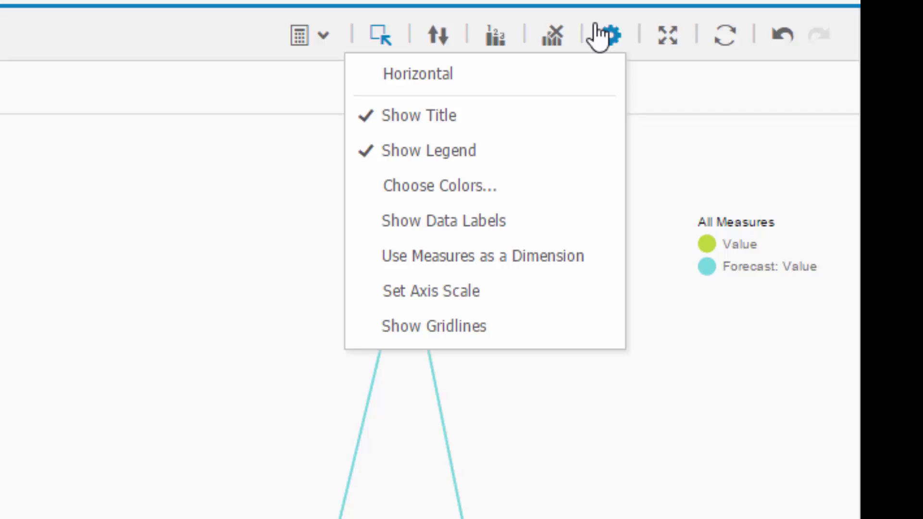
click(467, 148)
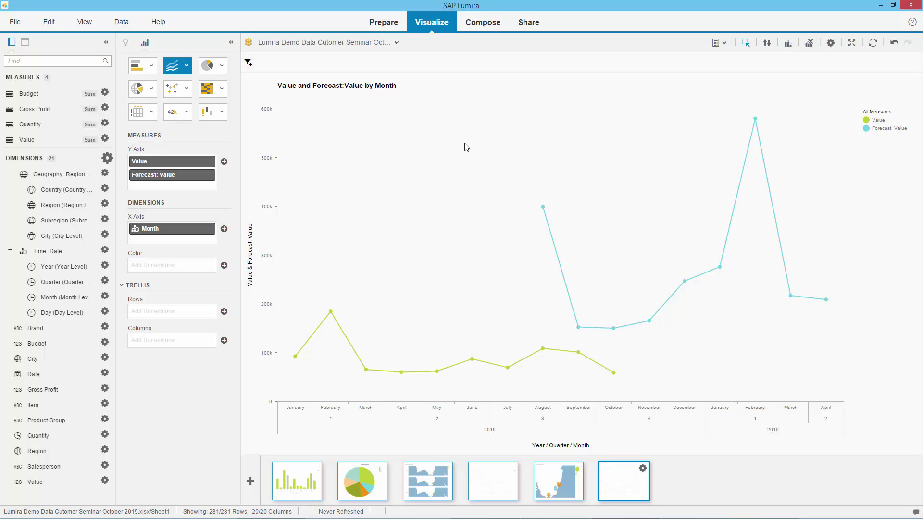
- Create a story named "Leverage Bike Sales - Australia - 2015" from the Standard template
click(482, 23)
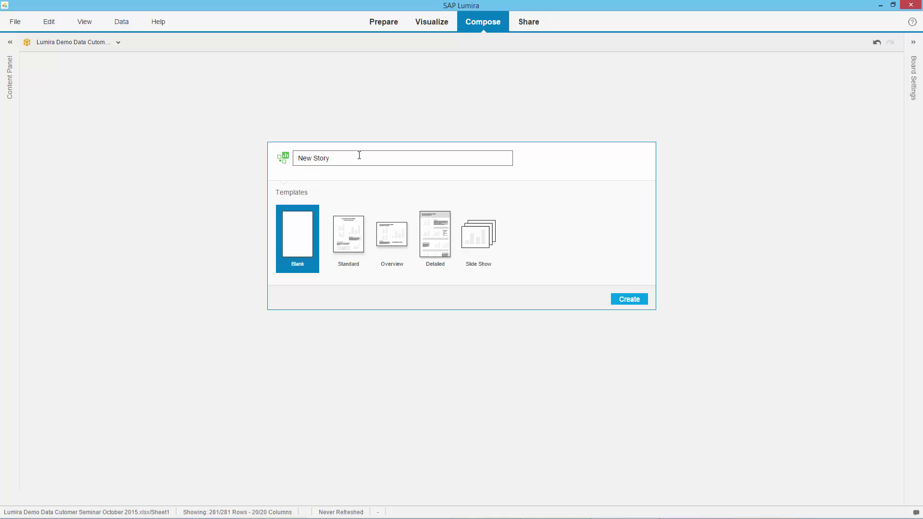
triple_click(308, 158)
text(Leverage Bike Sales - Australia )
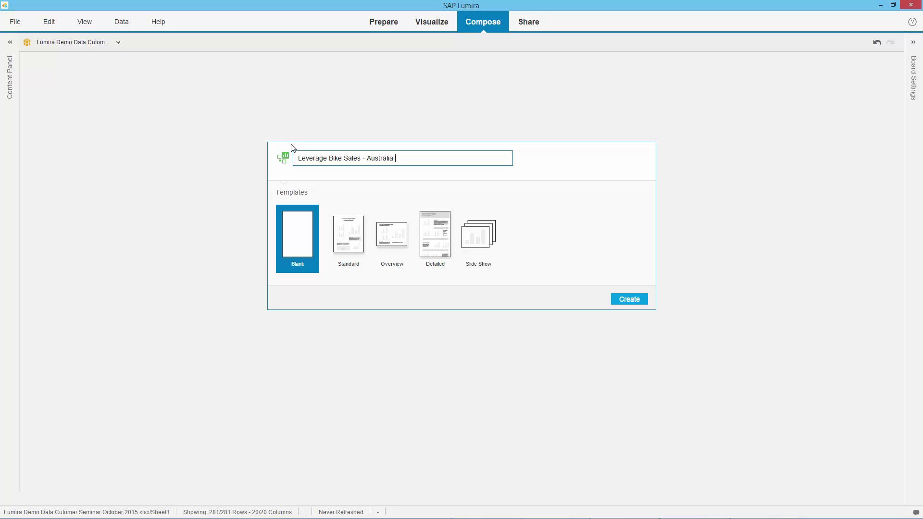
text(- 2015)
click(347, 234)
click(631, 299)
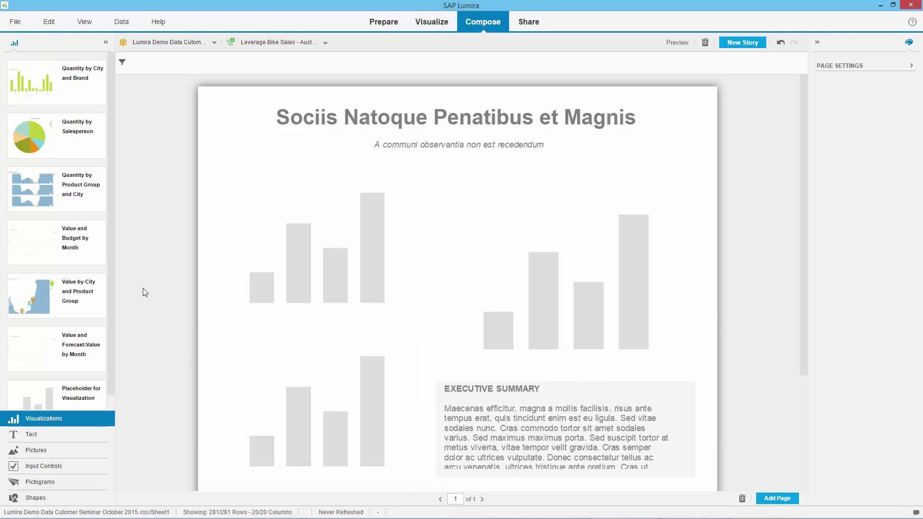
click(73, 436)
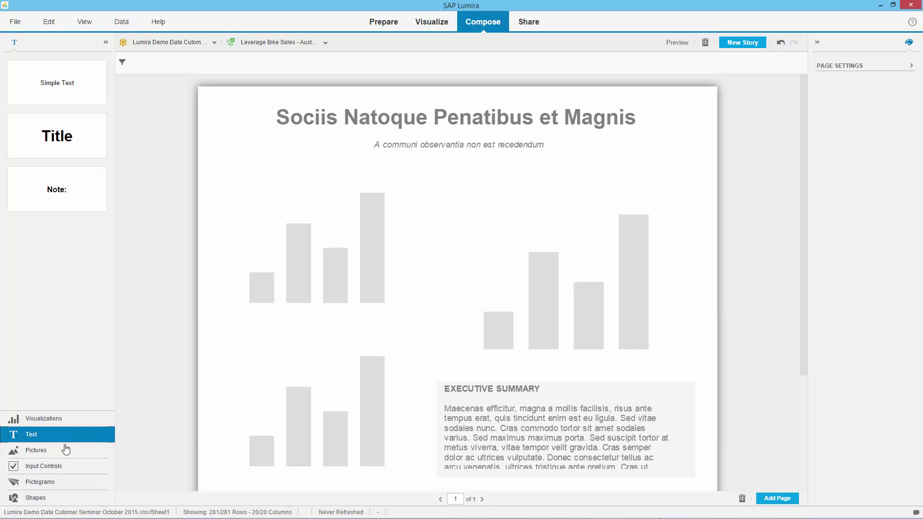
click(61, 452)
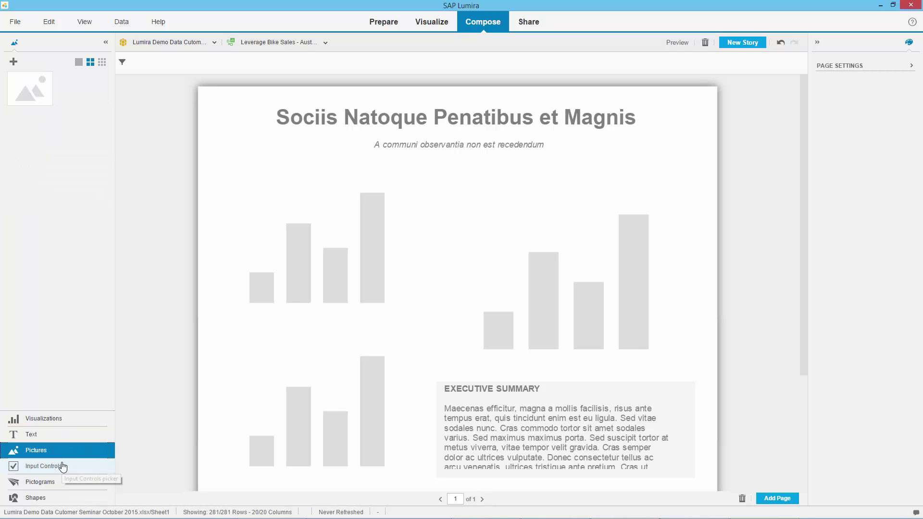
click(63, 466)
click(59, 482)
click(57, 497)
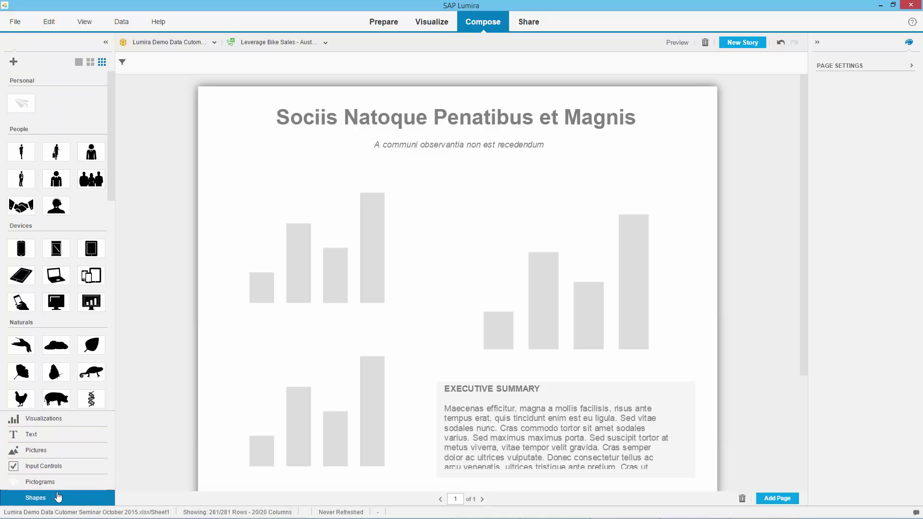
- Open the options for adding a picture to the story's picture collection
click(56, 454)
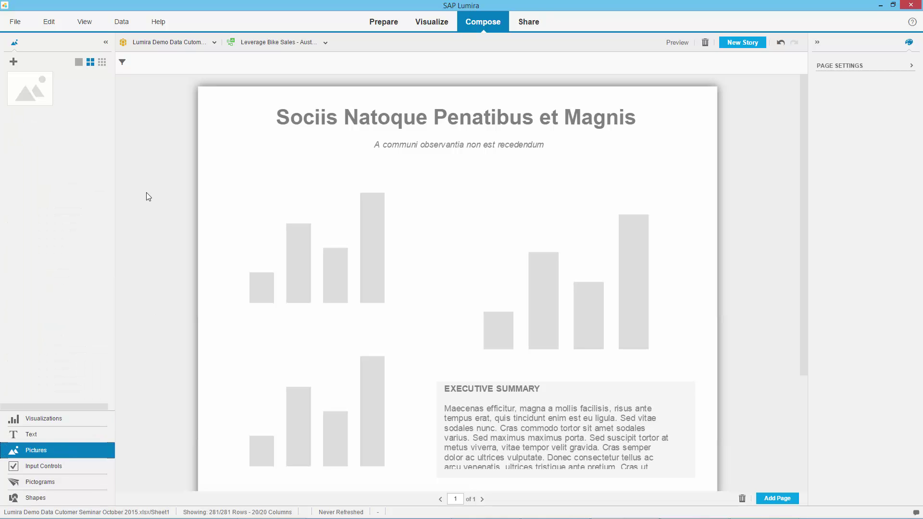
click(14, 61)
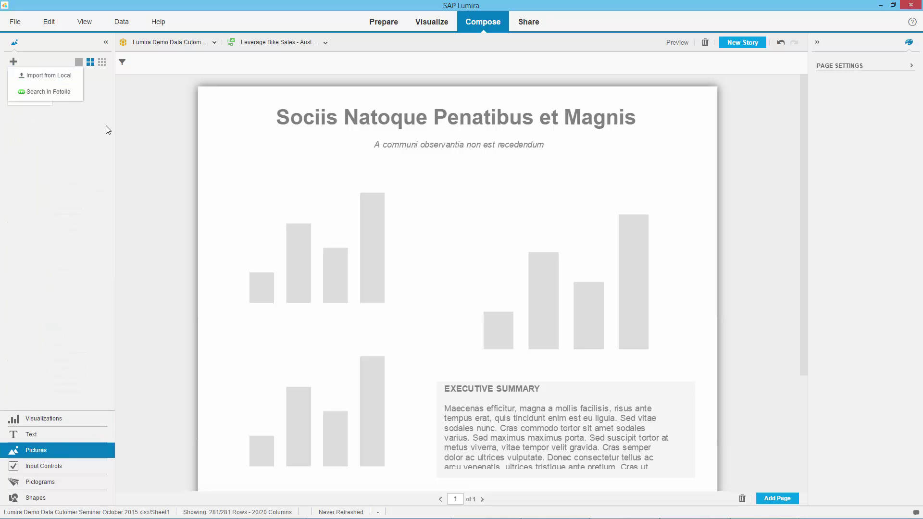